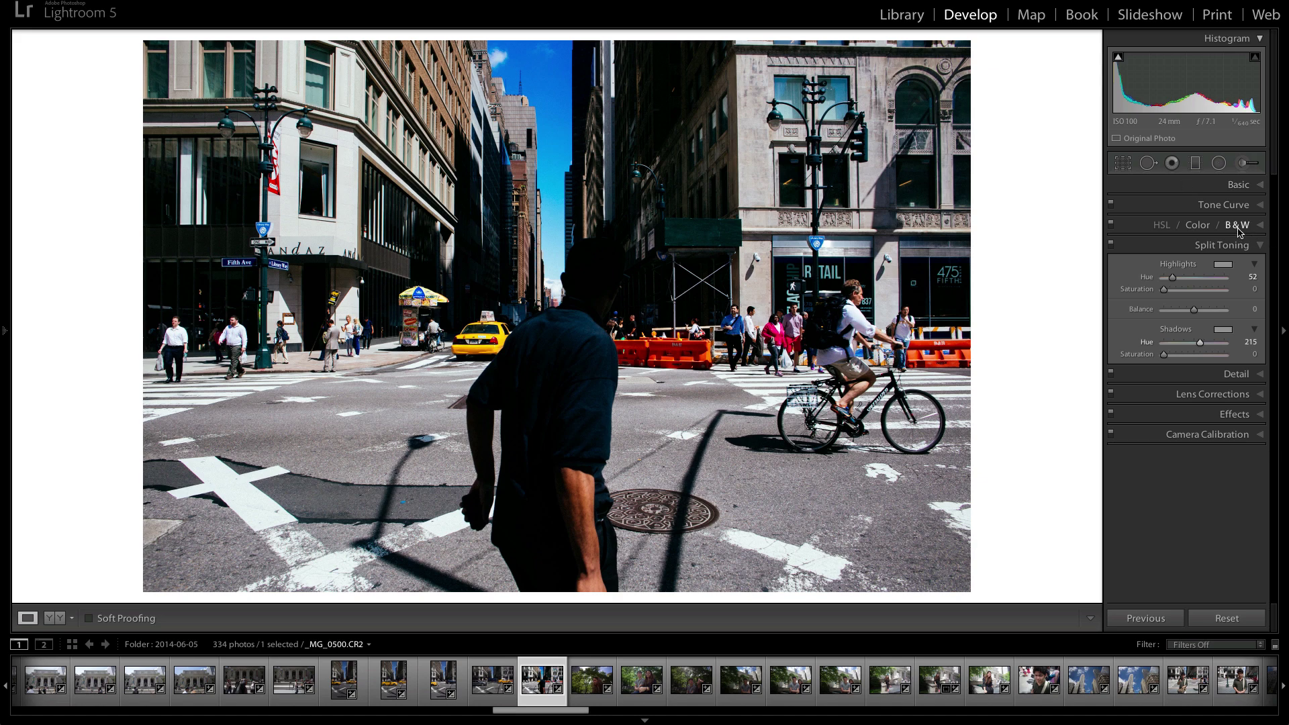
# Convert the street photo to black and white and tone its highlights a warm olive sepia.
pyautogui.click(1238, 225)
pyautogui.click(1252, 375)
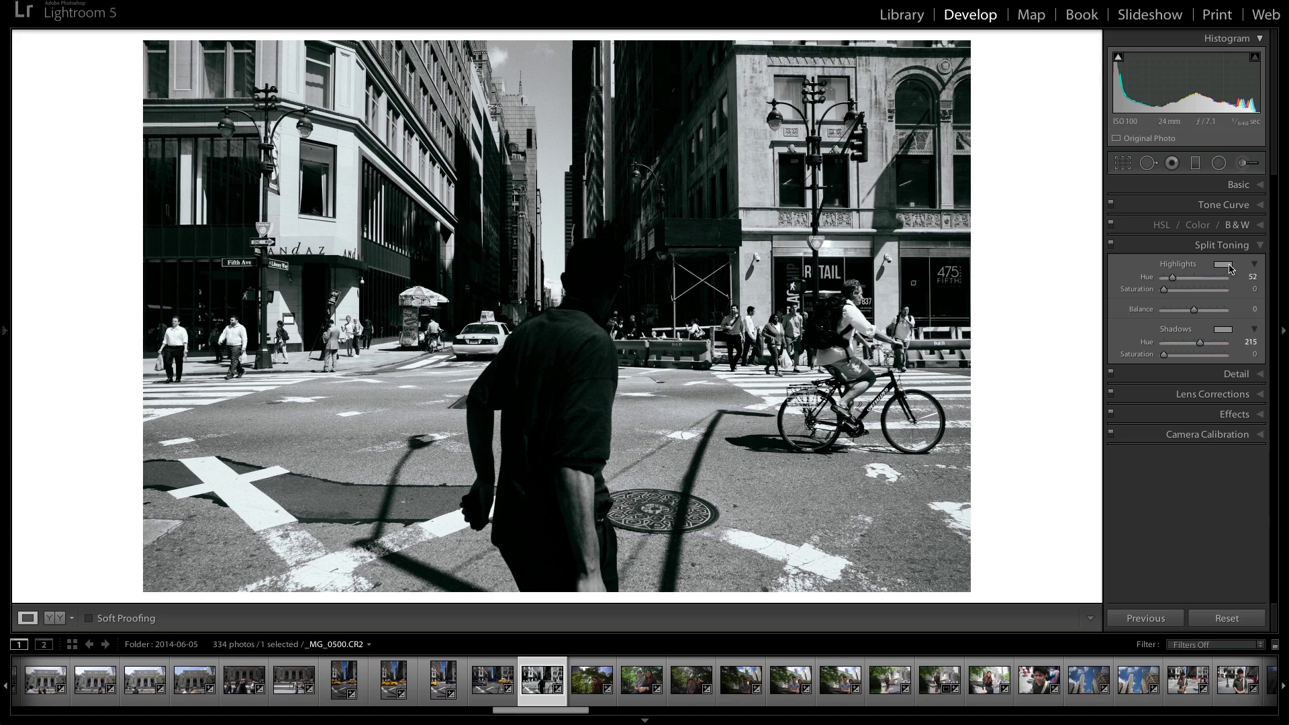
pyautogui.click(1229, 268)
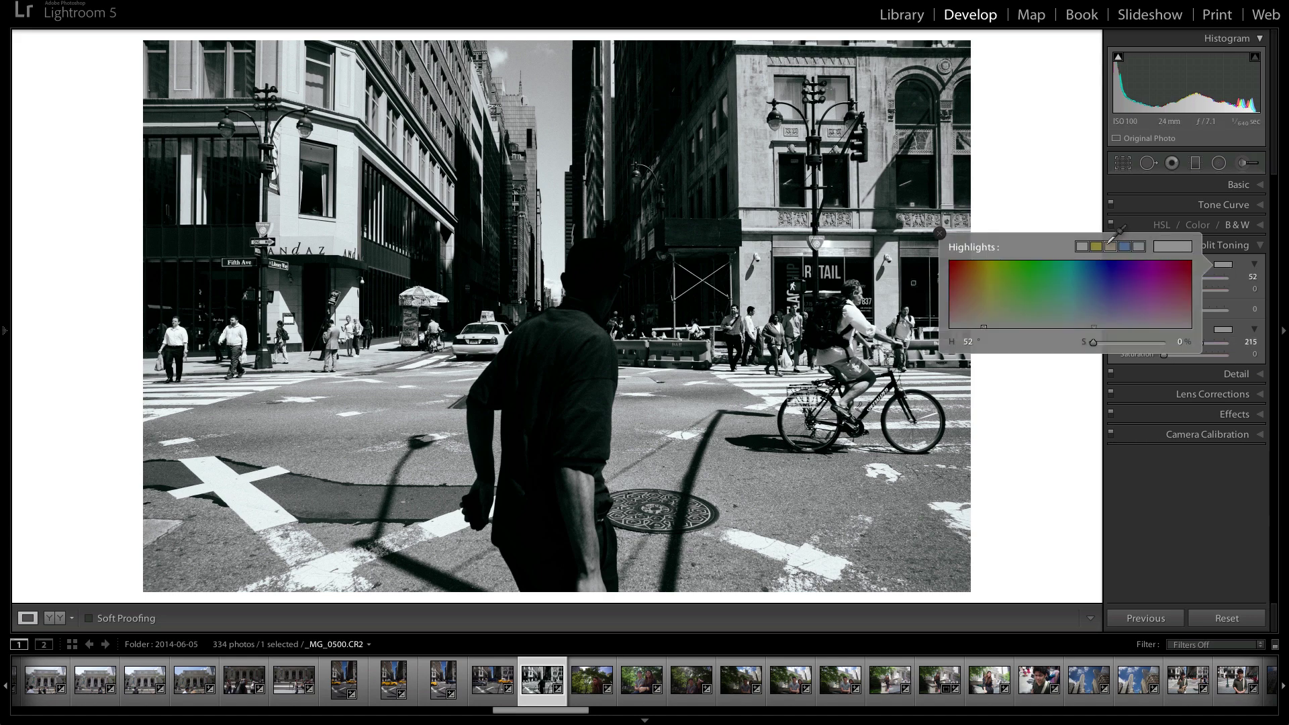
pyautogui.click(1110, 245)
pyautogui.moveTo(1108, 241); pyautogui.dragTo(461, 221)
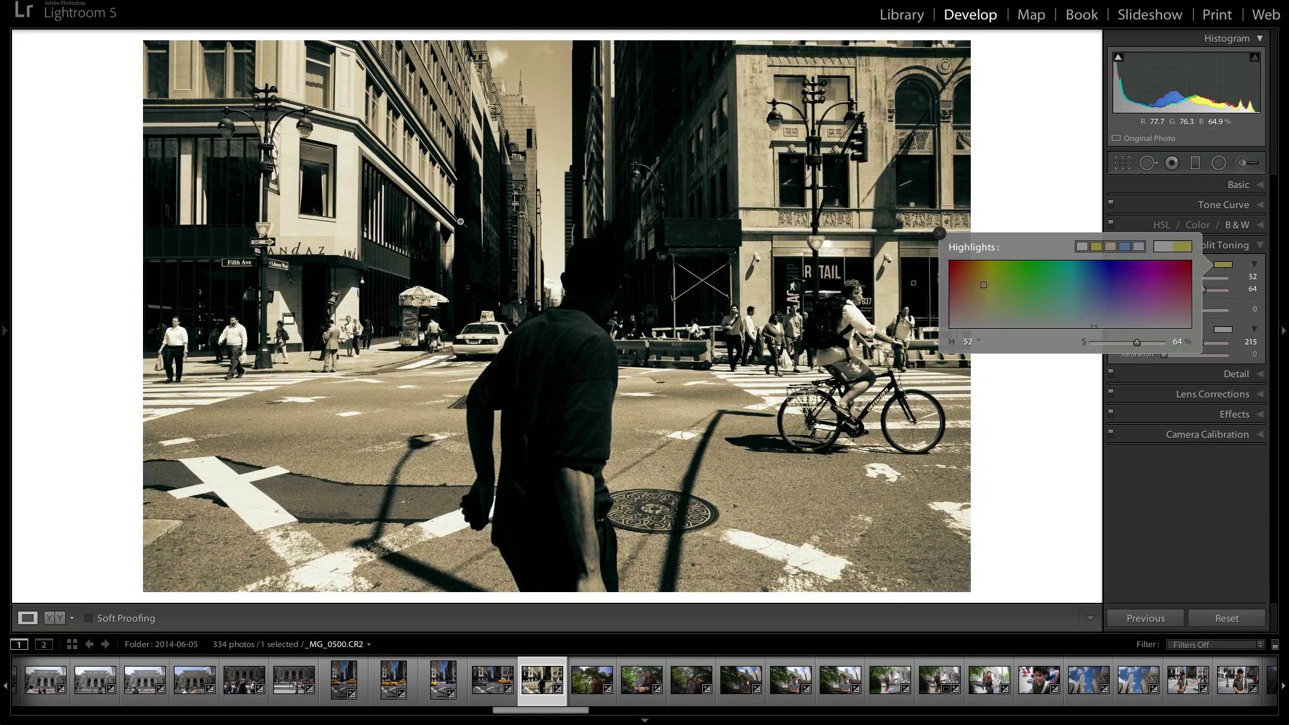
pyautogui.click(637, 406)
# Compare blue, faint and pale highlight tints, then settle back on olive (hue 52, saturation 64).
pyautogui.click(635, 404)
pyautogui.click(637, 403)
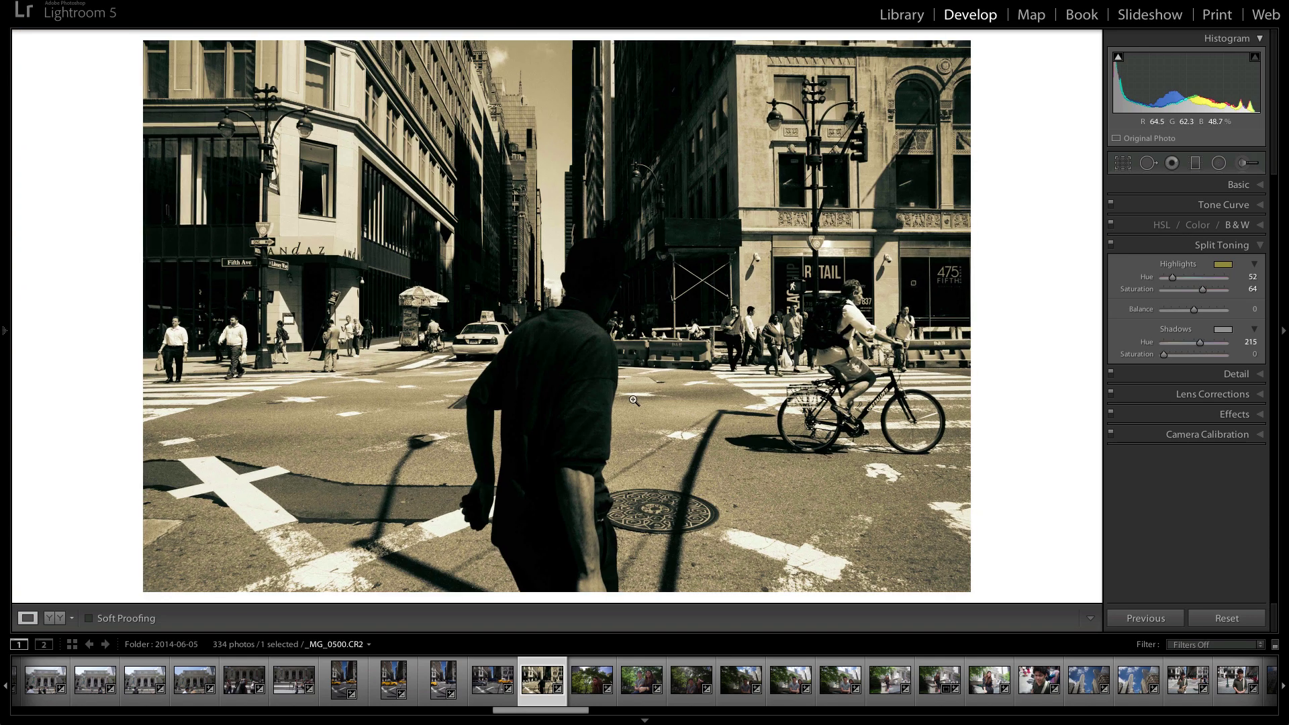
pyautogui.click(1223, 264)
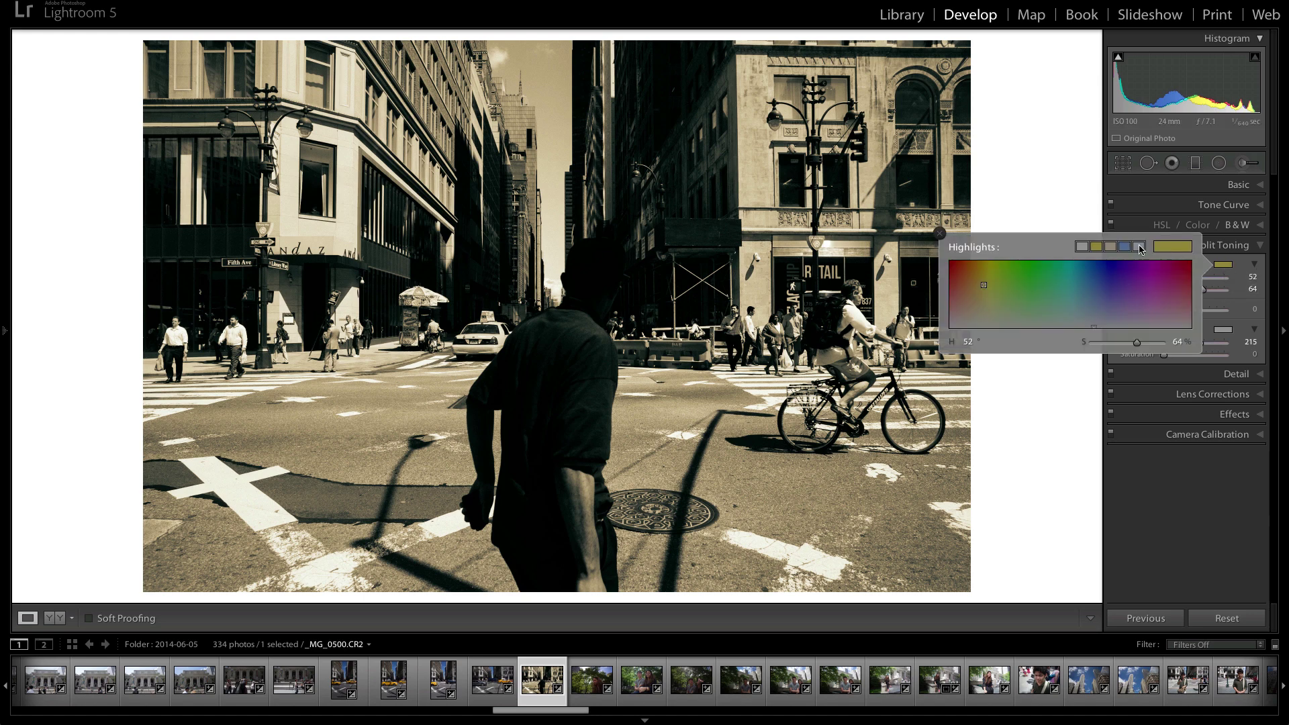
pyautogui.click(1131, 244)
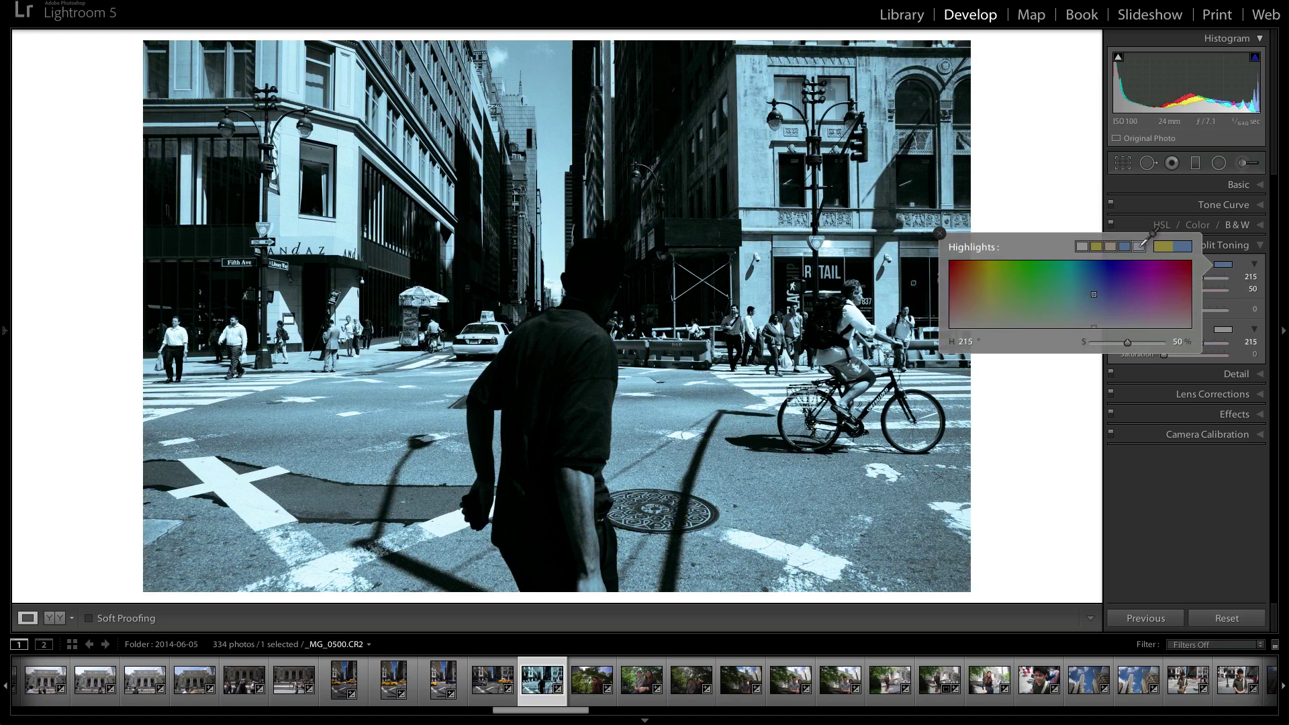
pyautogui.click(1141, 245)
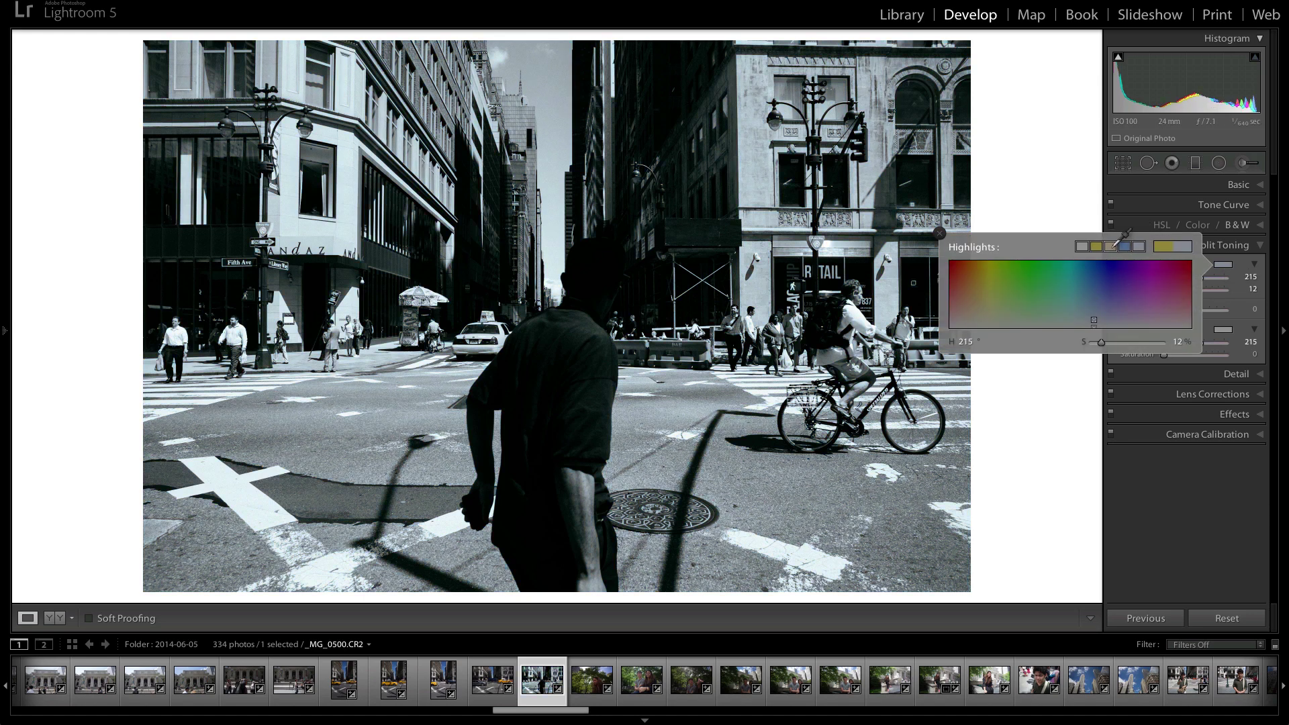
pyautogui.click(1110, 245)
pyautogui.click(1096, 246)
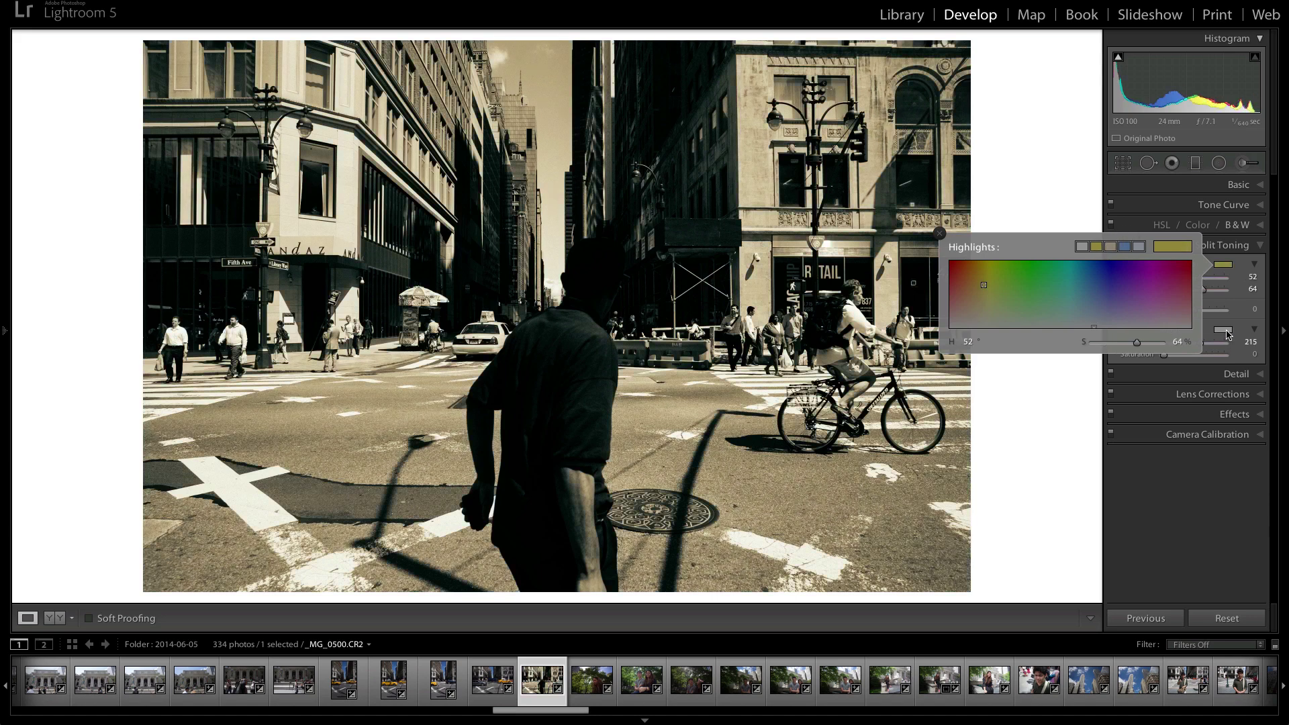
pyautogui.click(1227, 334)
# Try a blue shadow tint, then reset both highlight and shadow toning to saturation 0.
pyautogui.click(1139, 311)
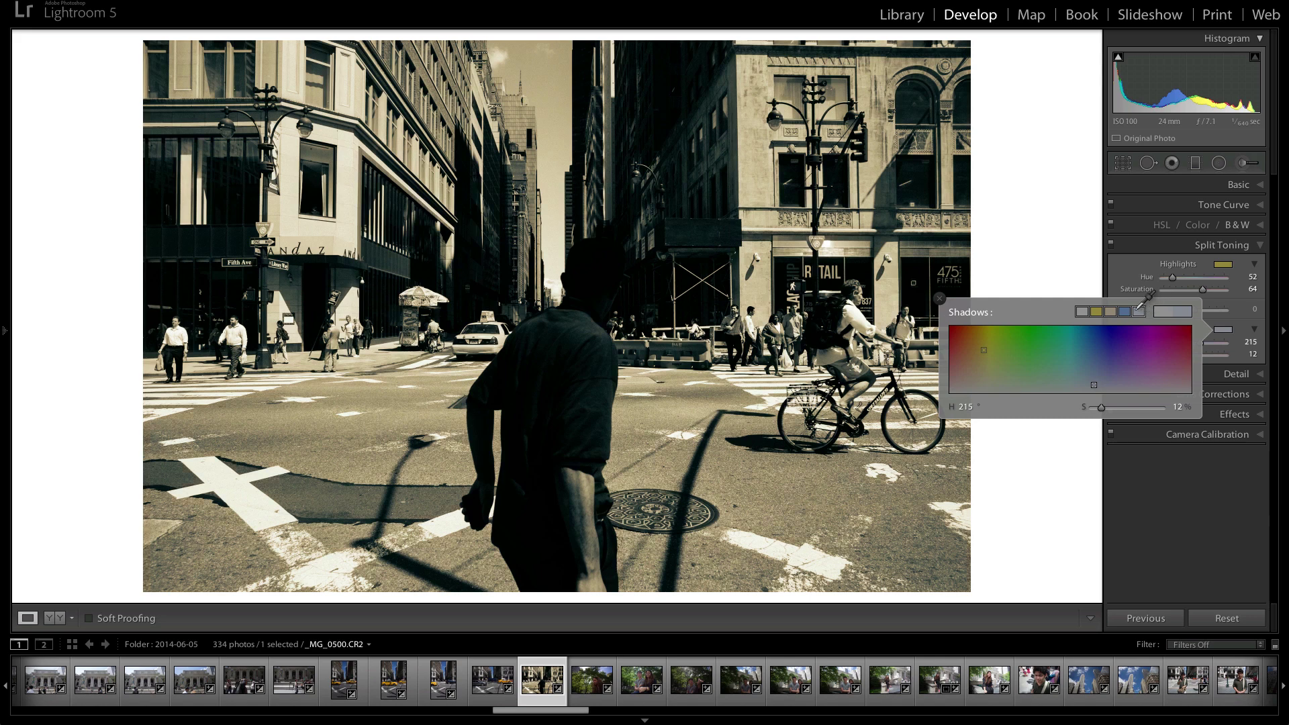
pyautogui.click(1125, 311)
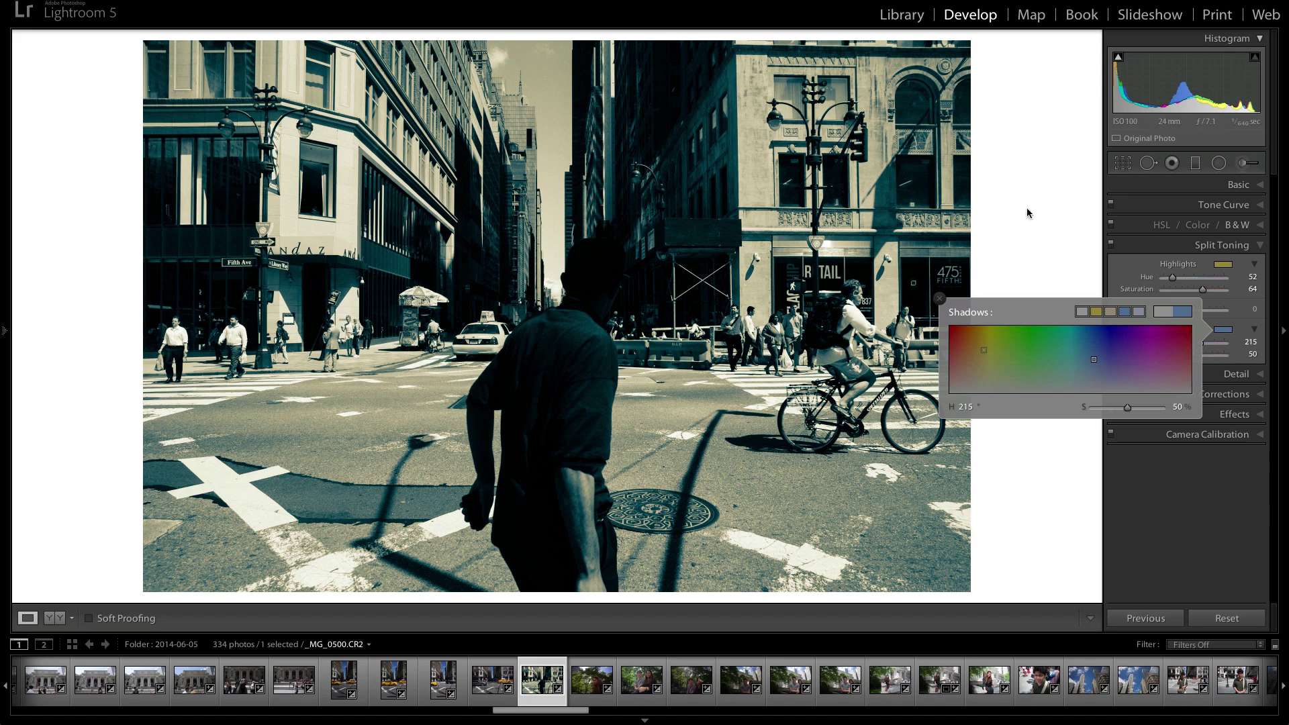
pyautogui.click(1218, 266)
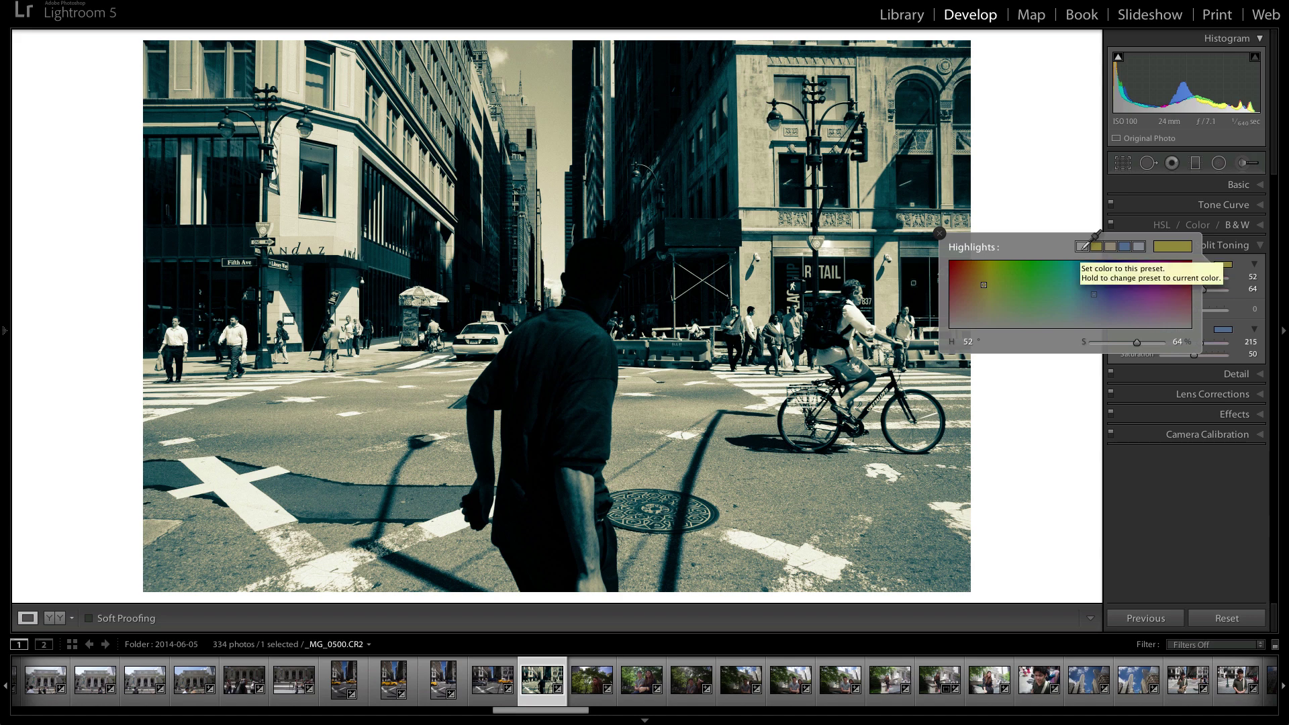
pyautogui.click(1089, 242)
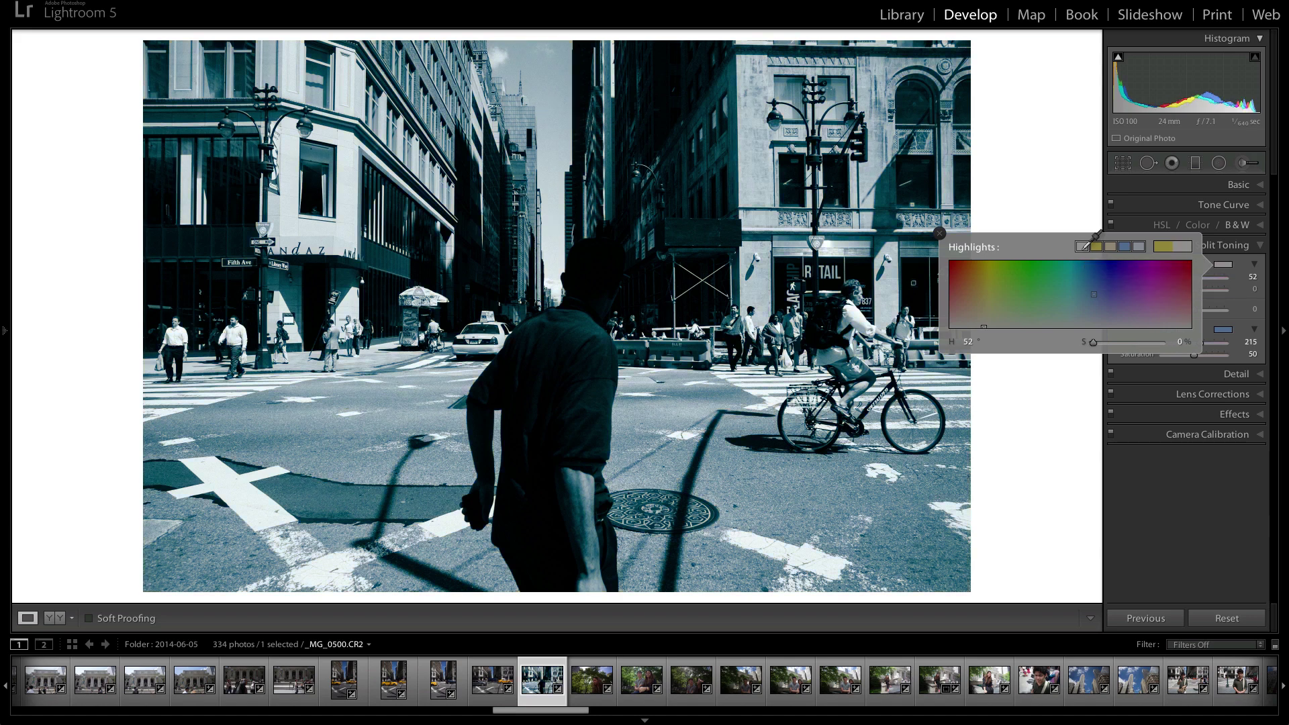
pyautogui.click(1223, 329)
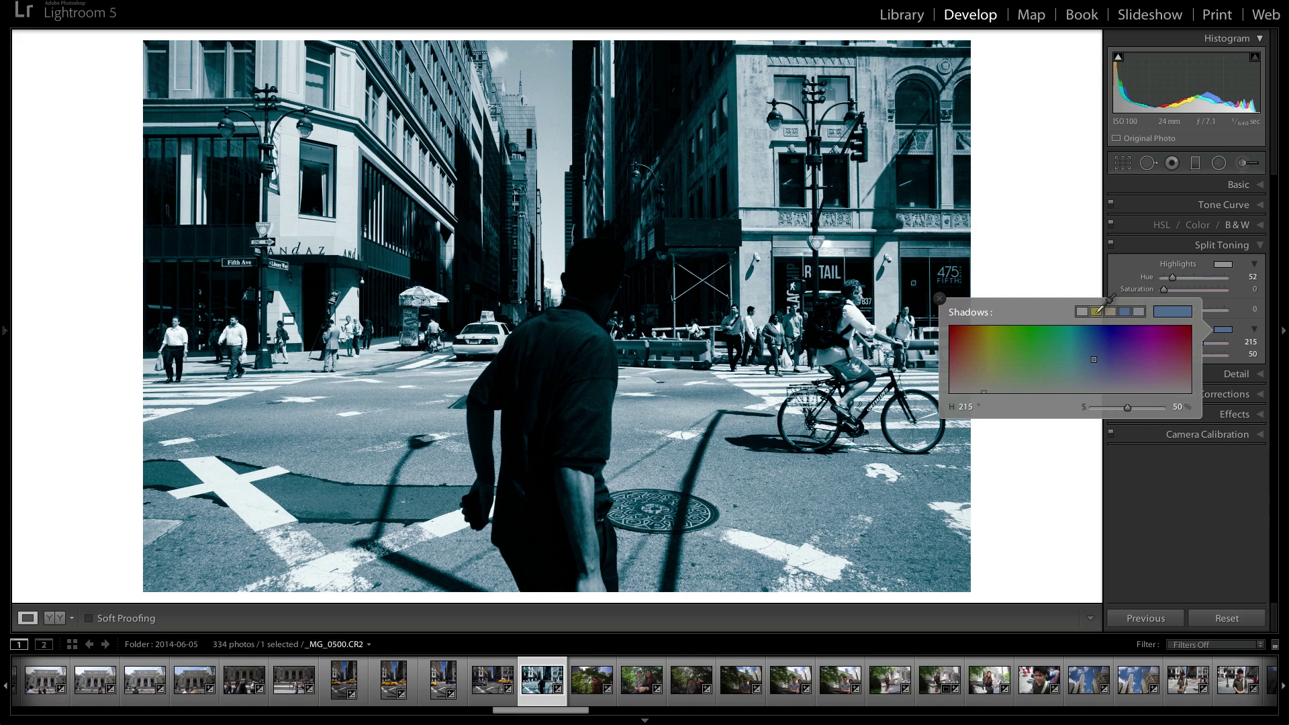
pyautogui.click(1082, 311)
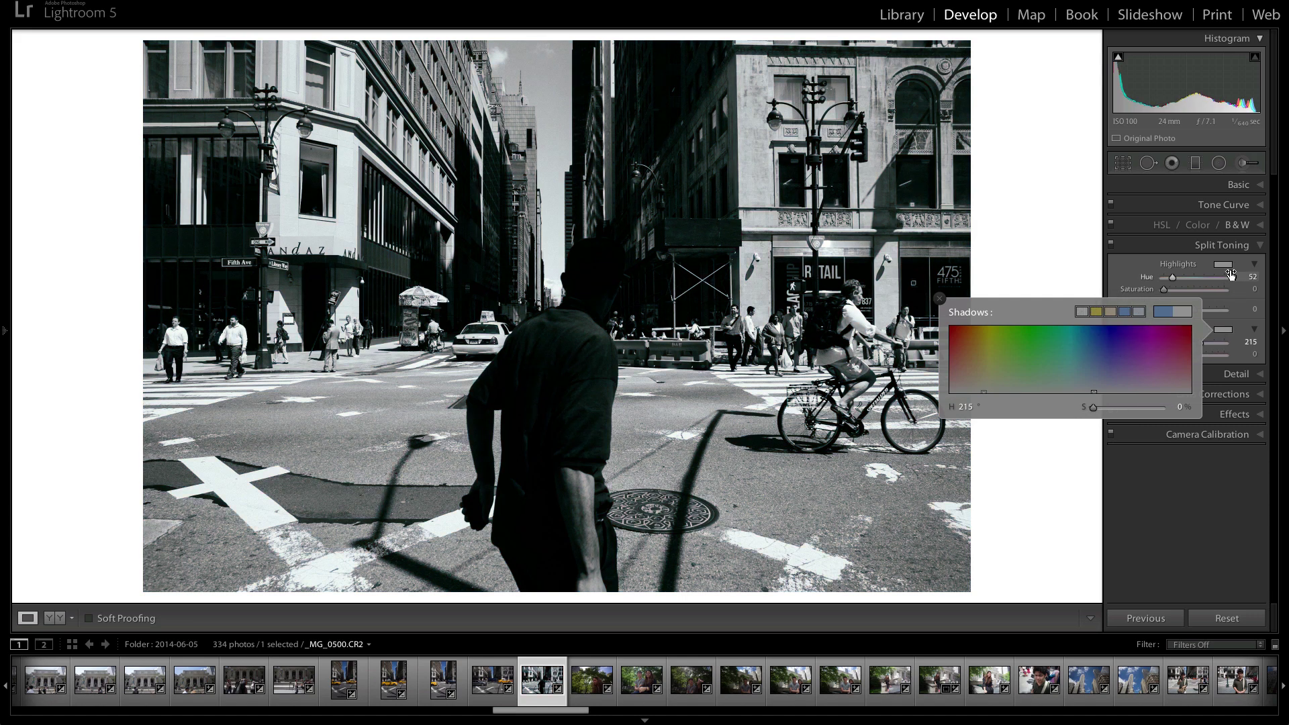
# Switch the street photo back to colour and check it up close.
pyautogui.click(1198, 226)
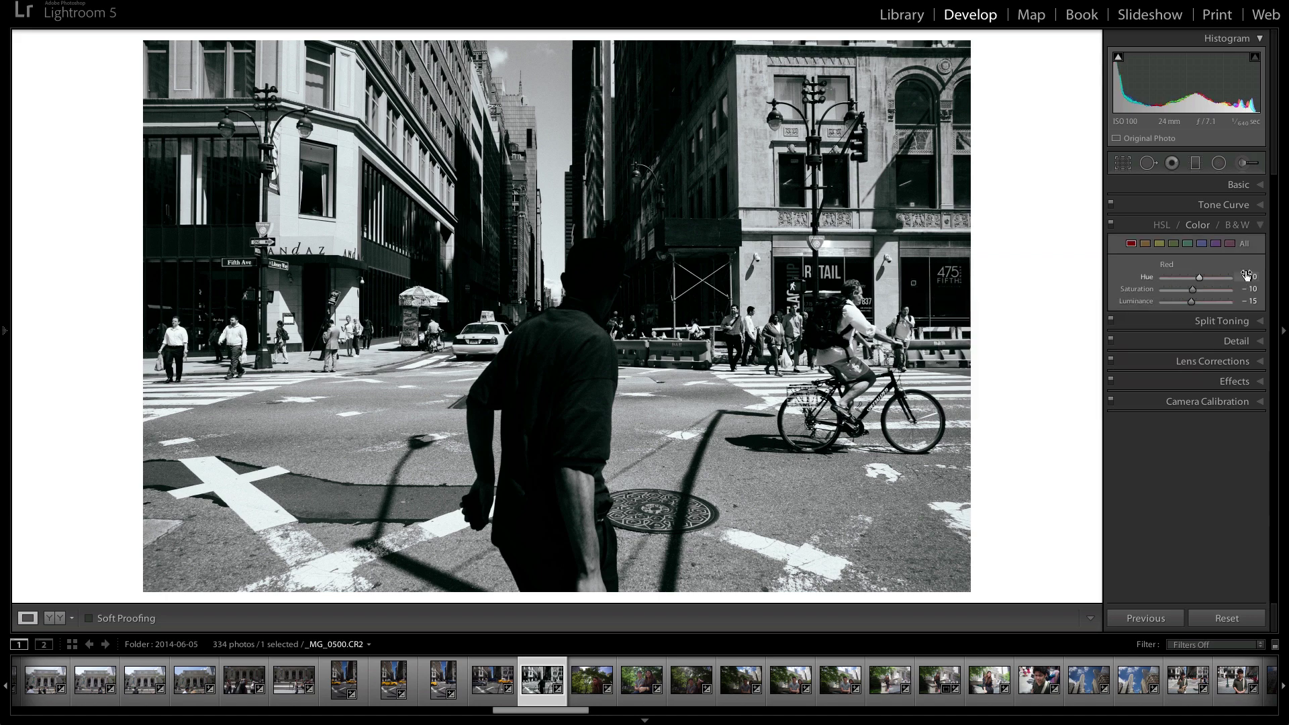
pyautogui.click(1247, 323)
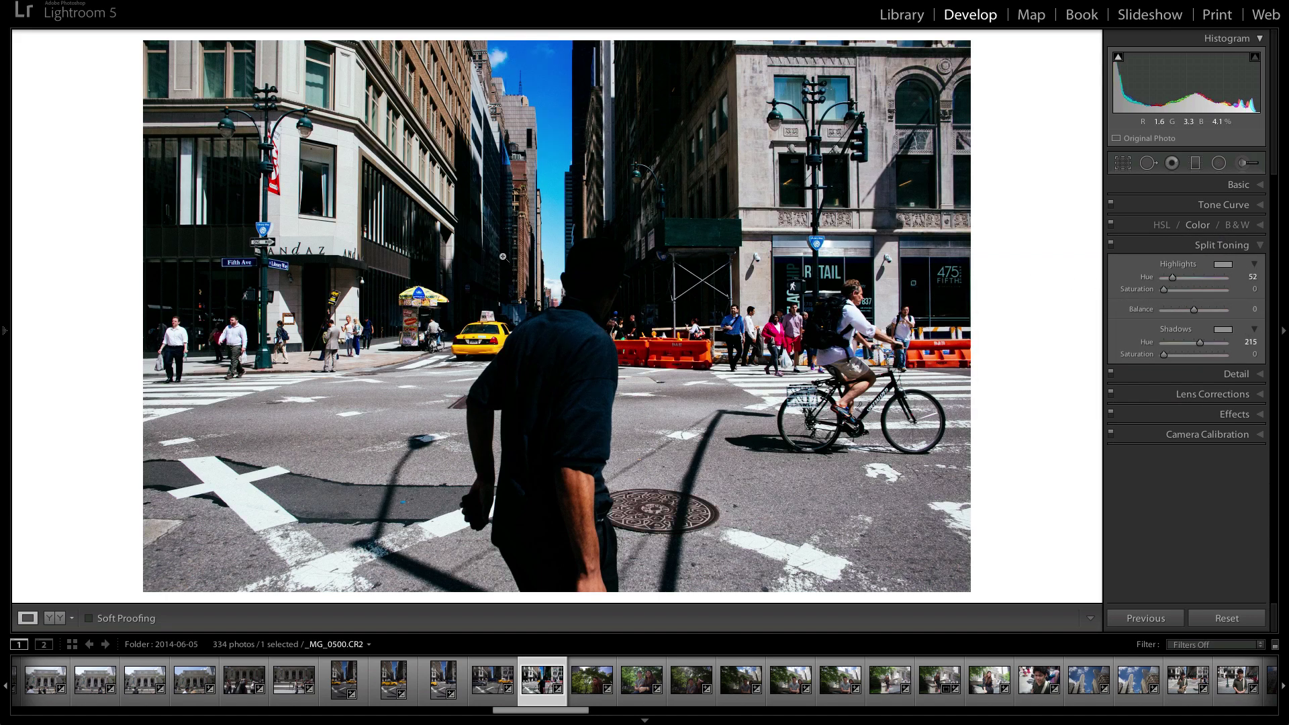
pyautogui.click(580, 284)
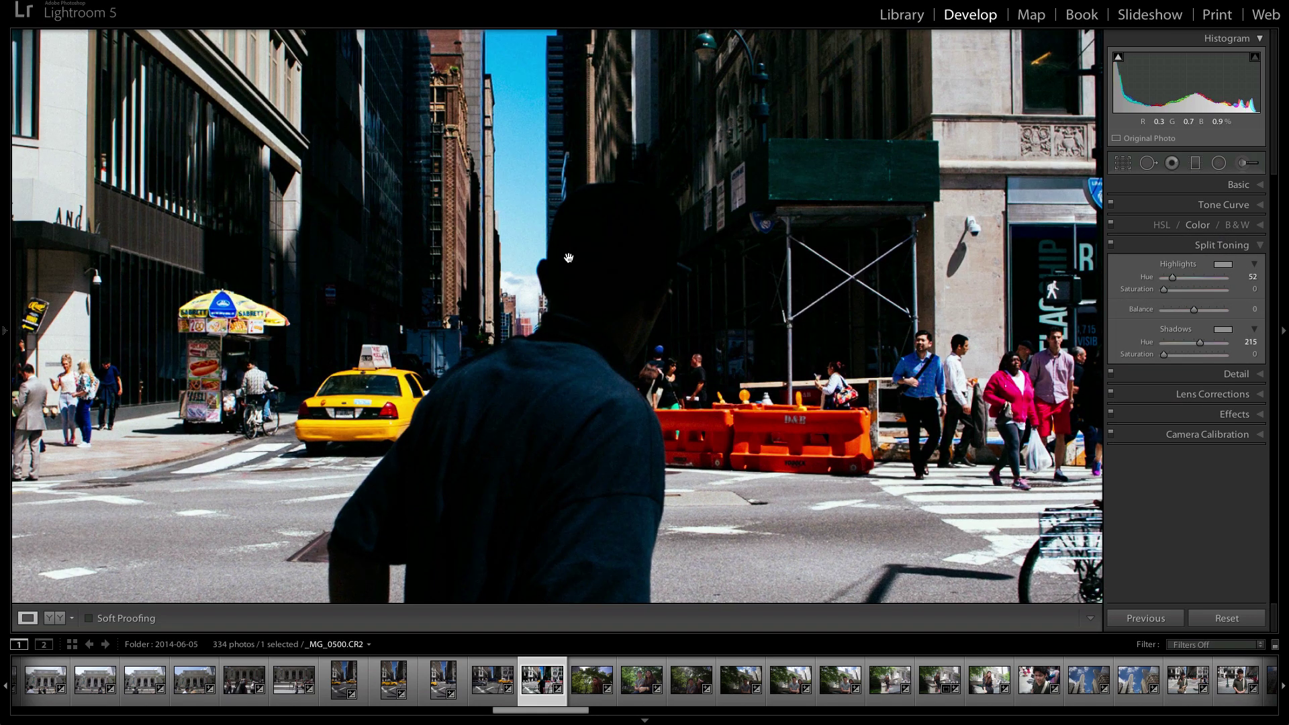
pyautogui.click(580, 265)
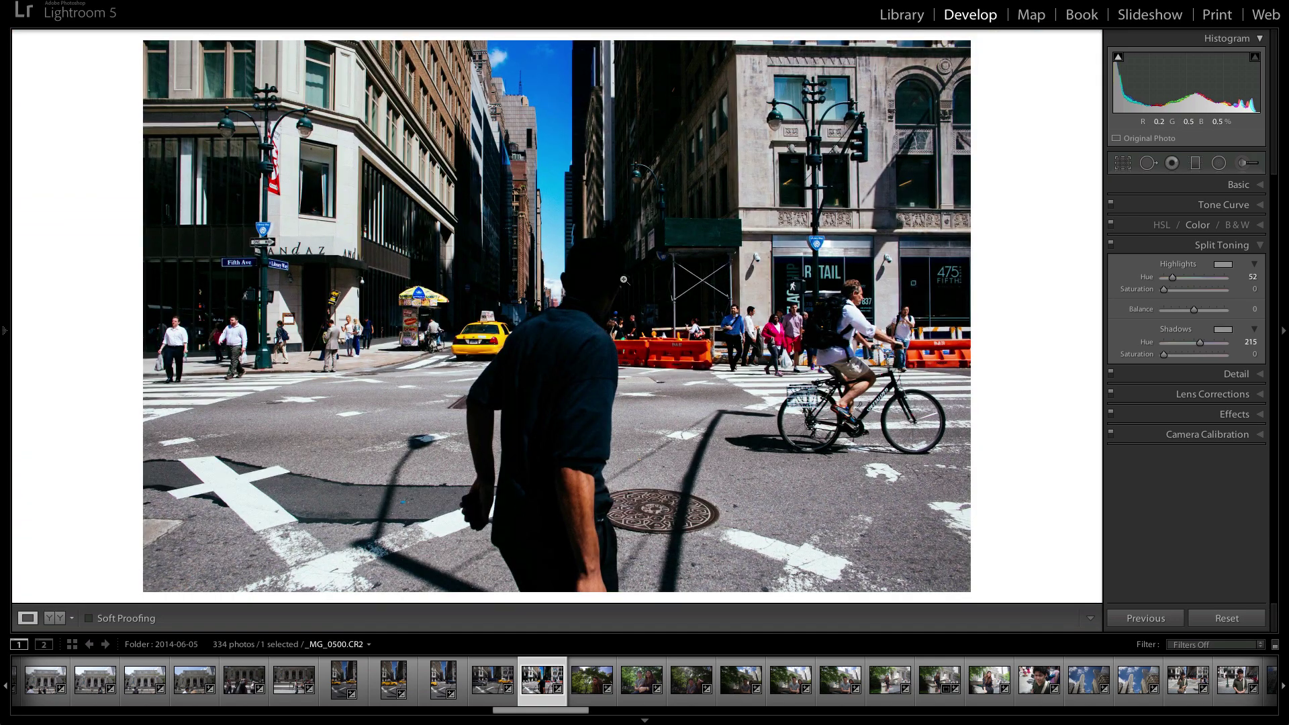
# Tone the highlights olive-yellow (hue 52, saturation 64), comparing against no tint.
pyautogui.click(1222, 265)
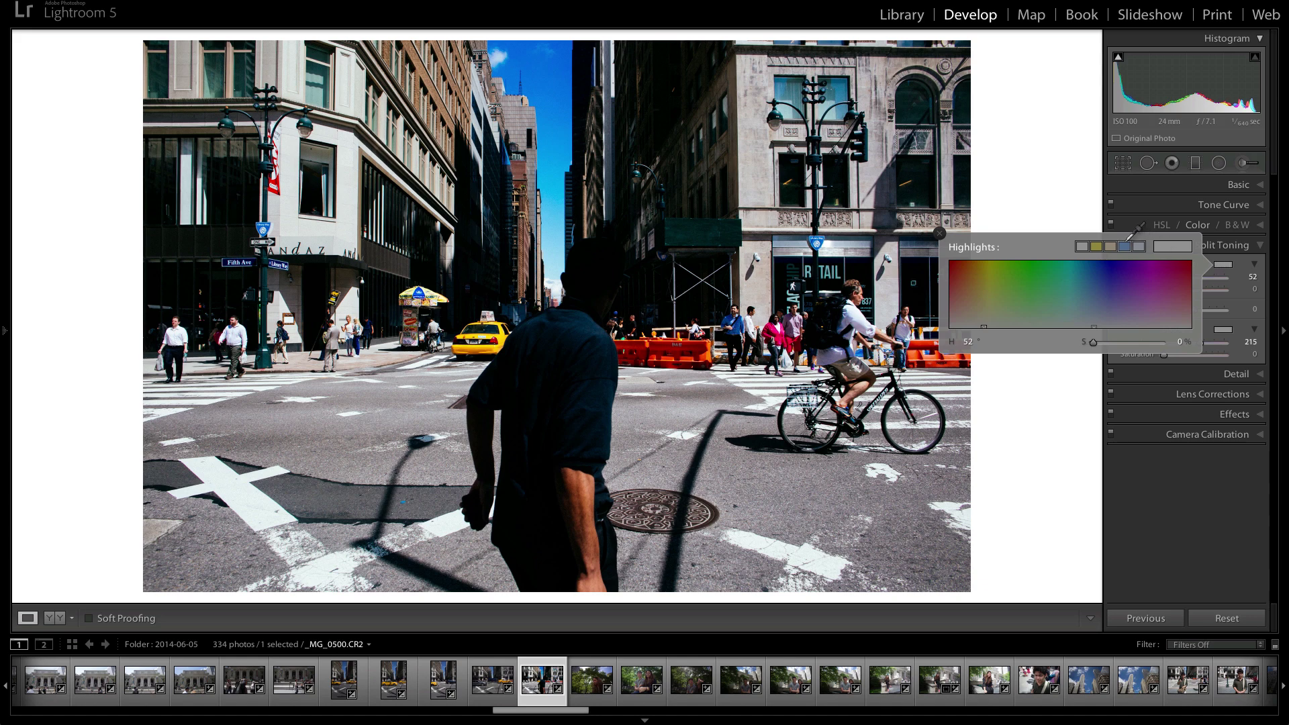
pyautogui.click(1101, 243)
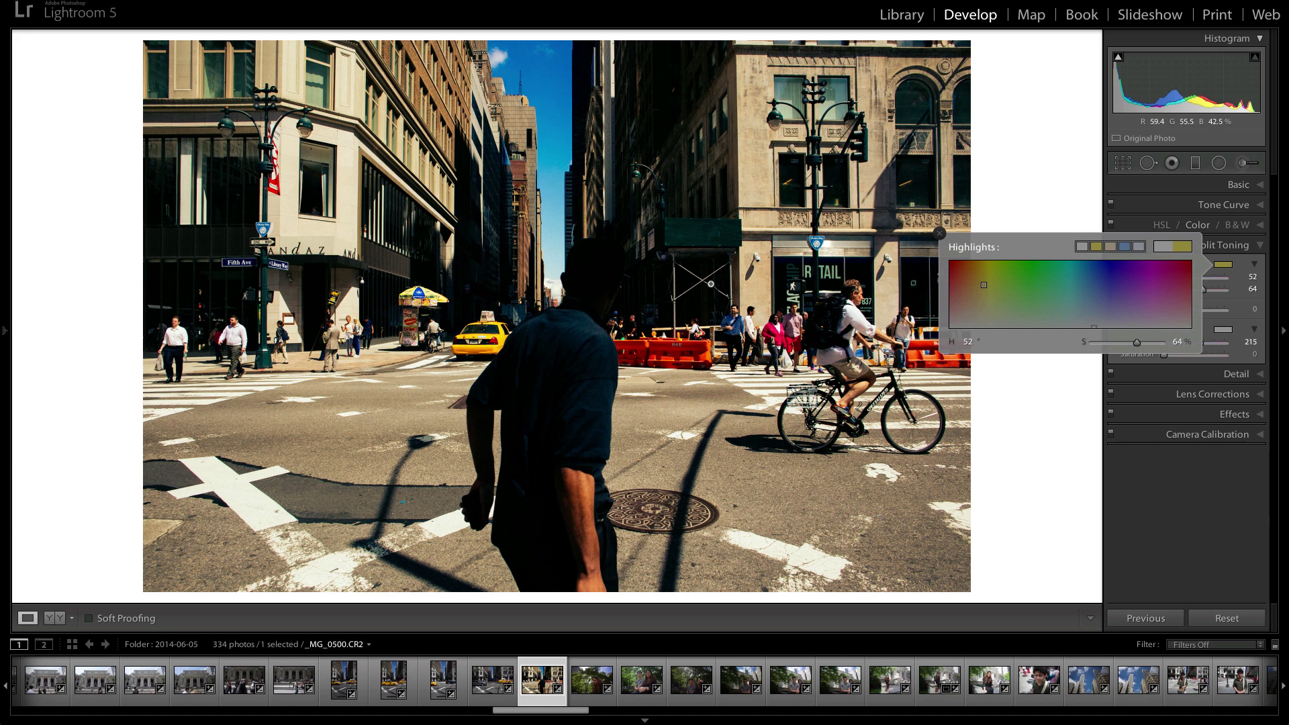
pyautogui.click(1082, 246)
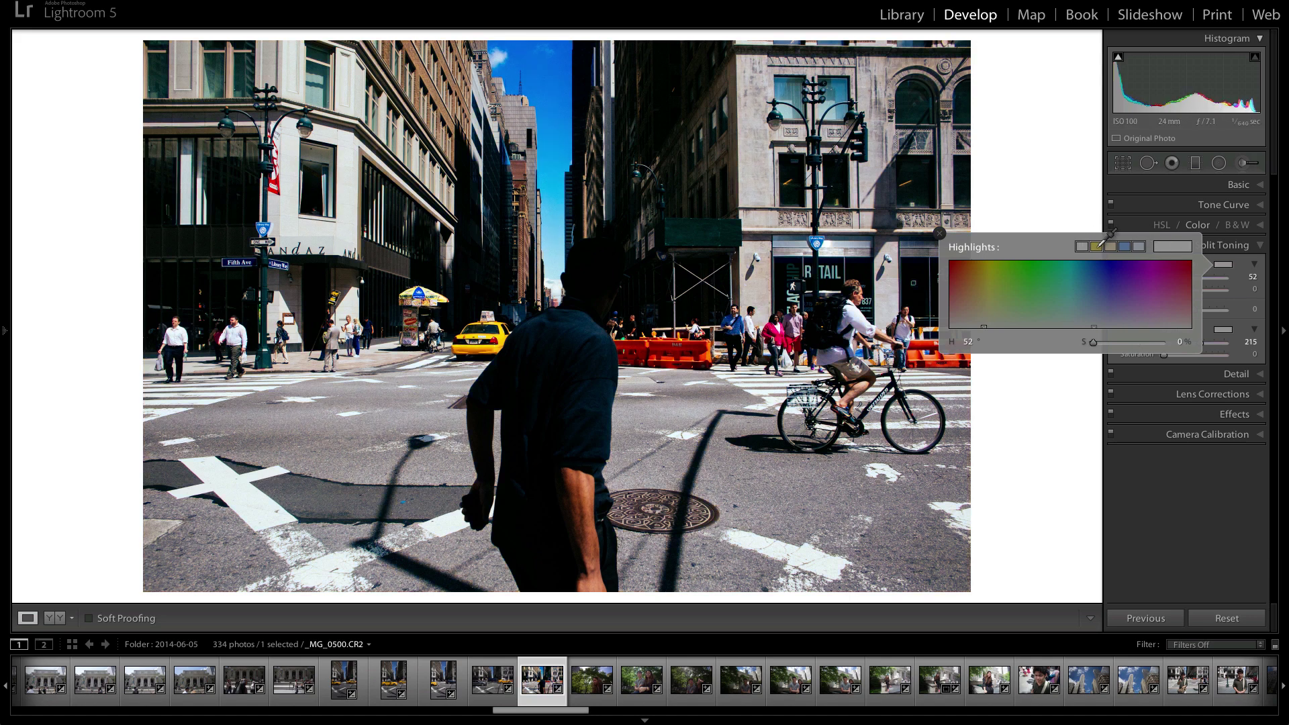
pyautogui.click(1098, 246)
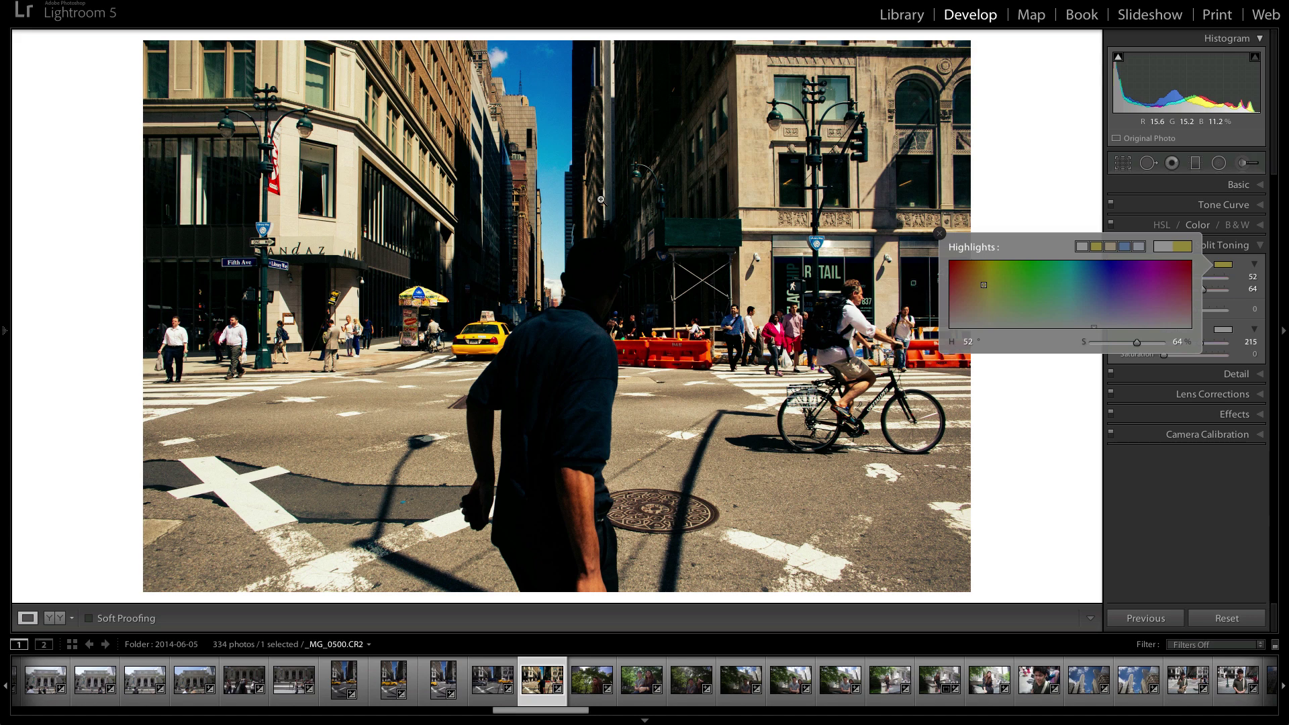
pyautogui.click(1023, 383)
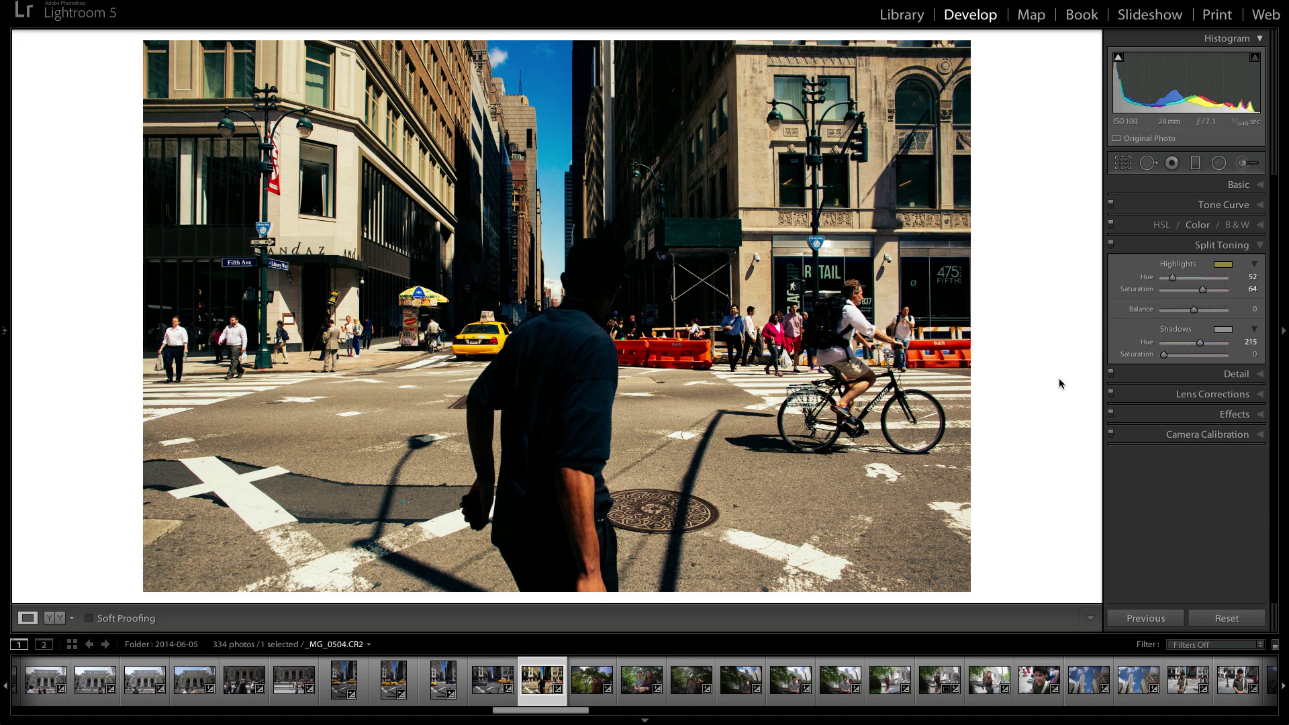
# Tint both the shadows and highlights with the blue preset (hue 215, saturation 50).
pyautogui.click(1213, 330)
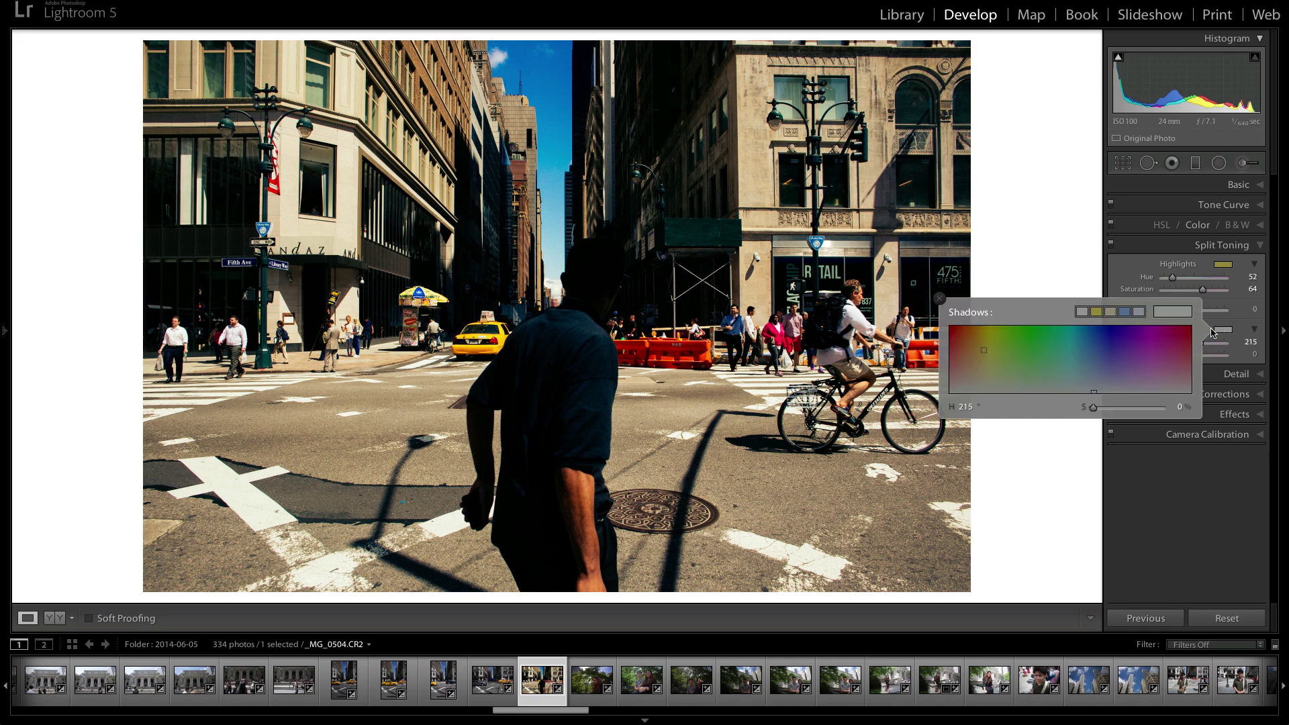
pyautogui.click(1125, 311)
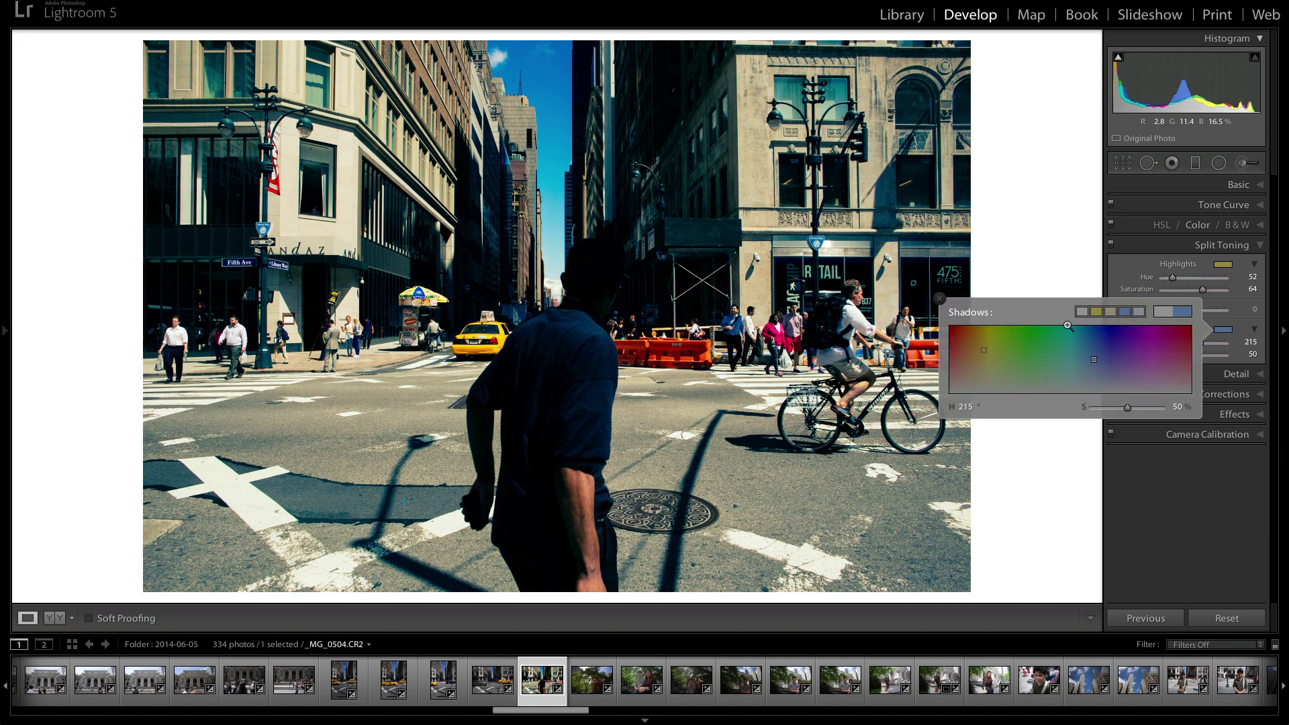
pyautogui.click(1224, 265)
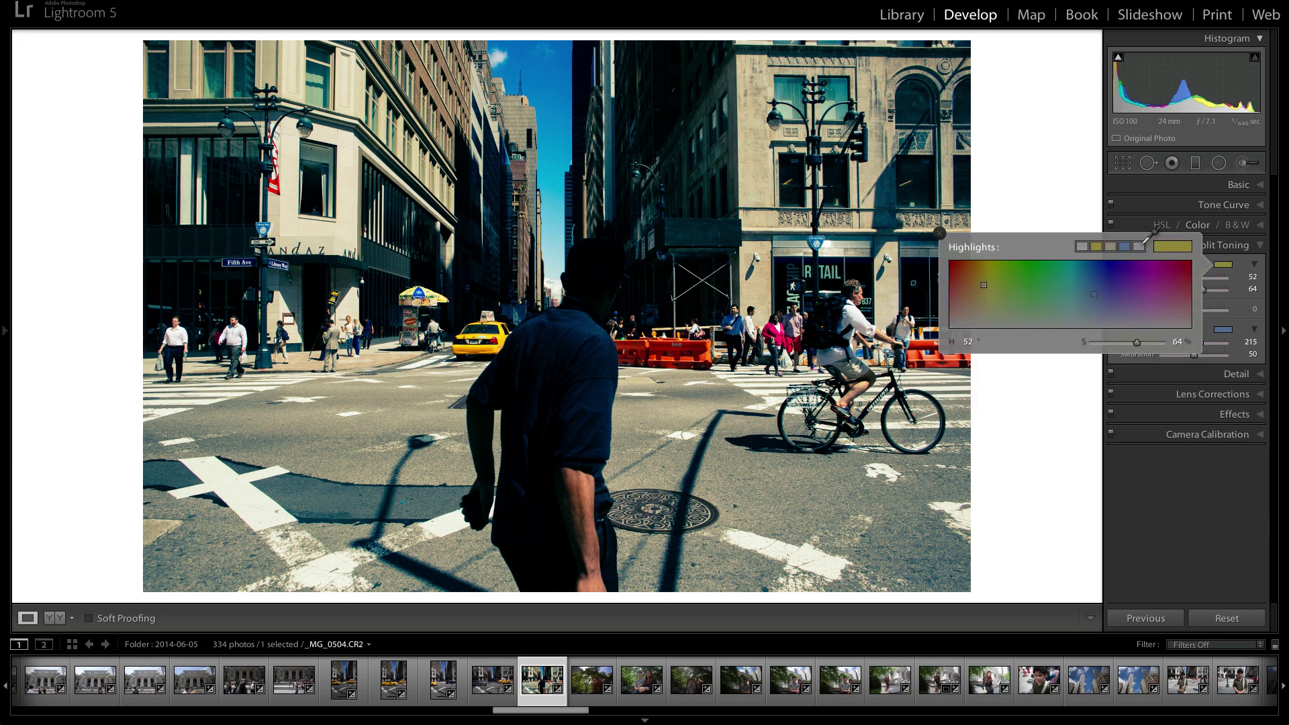
pyautogui.click(1124, 247)
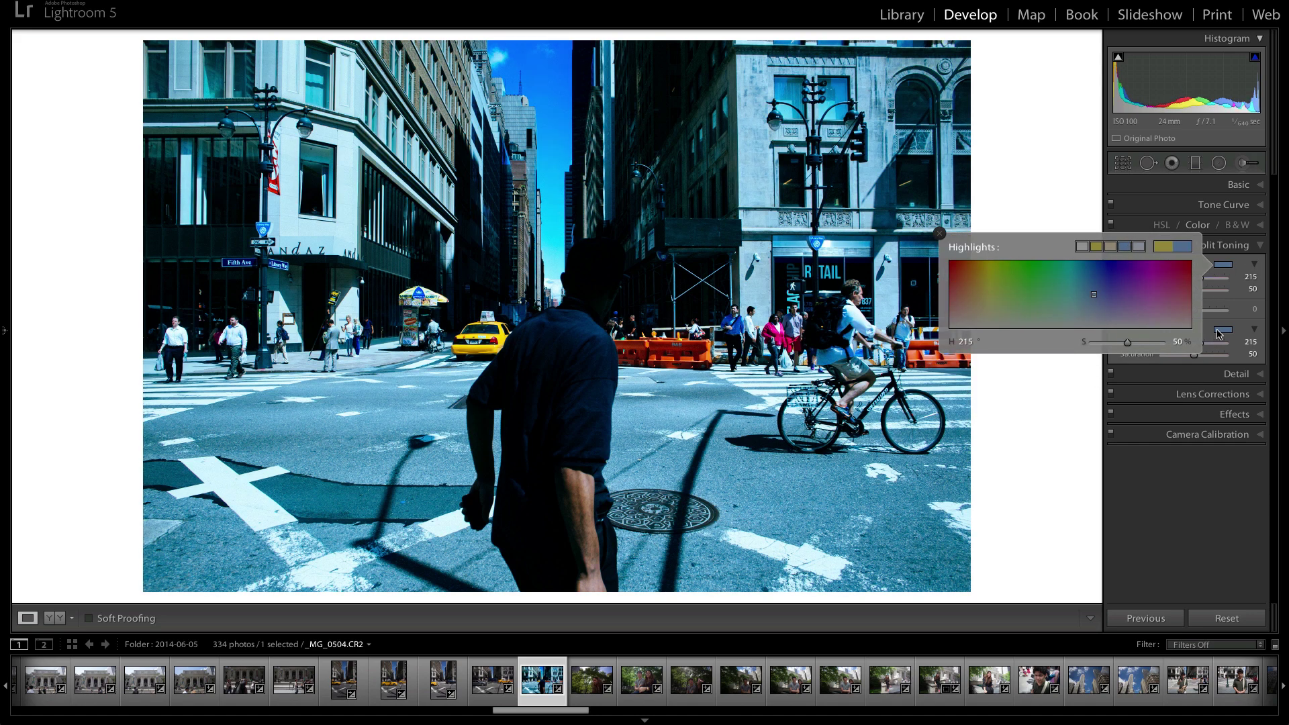
# Make the shadows untinted and retone the highlights olive-yellow at hue 52, saturation 64.
pyautogui.click(1218, 333)
pyautogui.click(1082, 312)
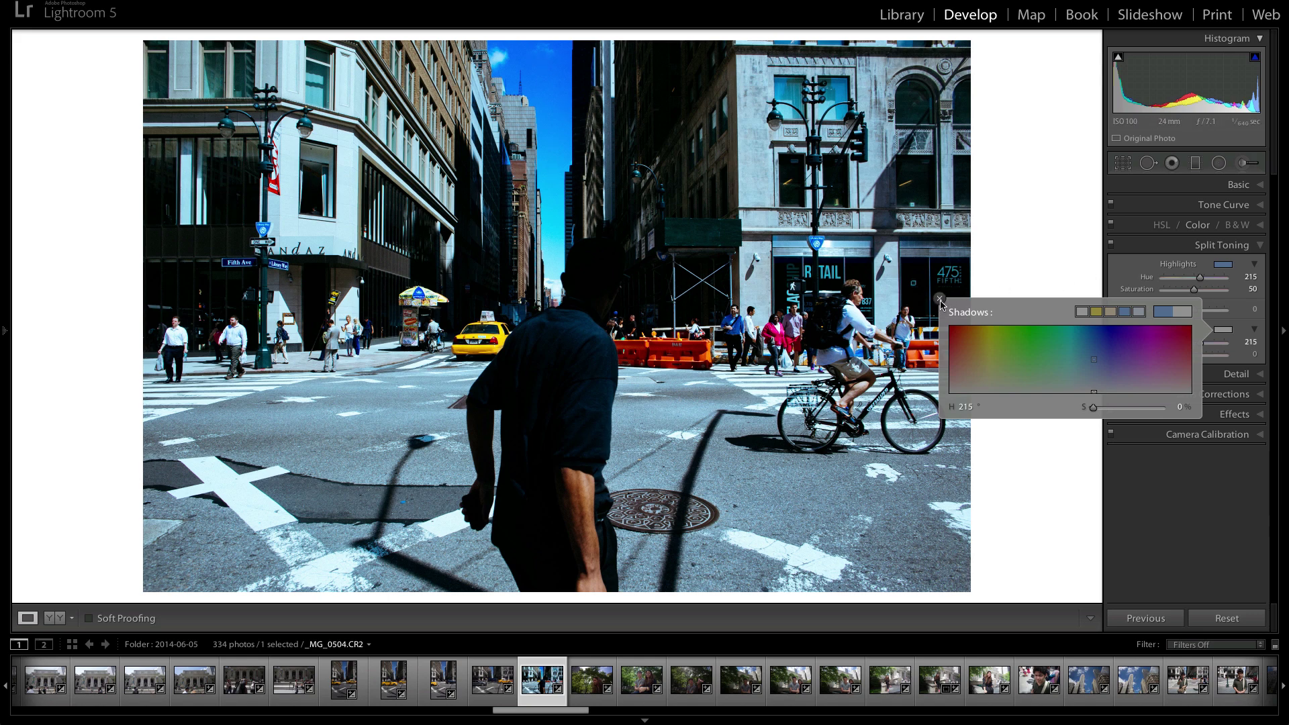
pyautogui.click(1223, 264)
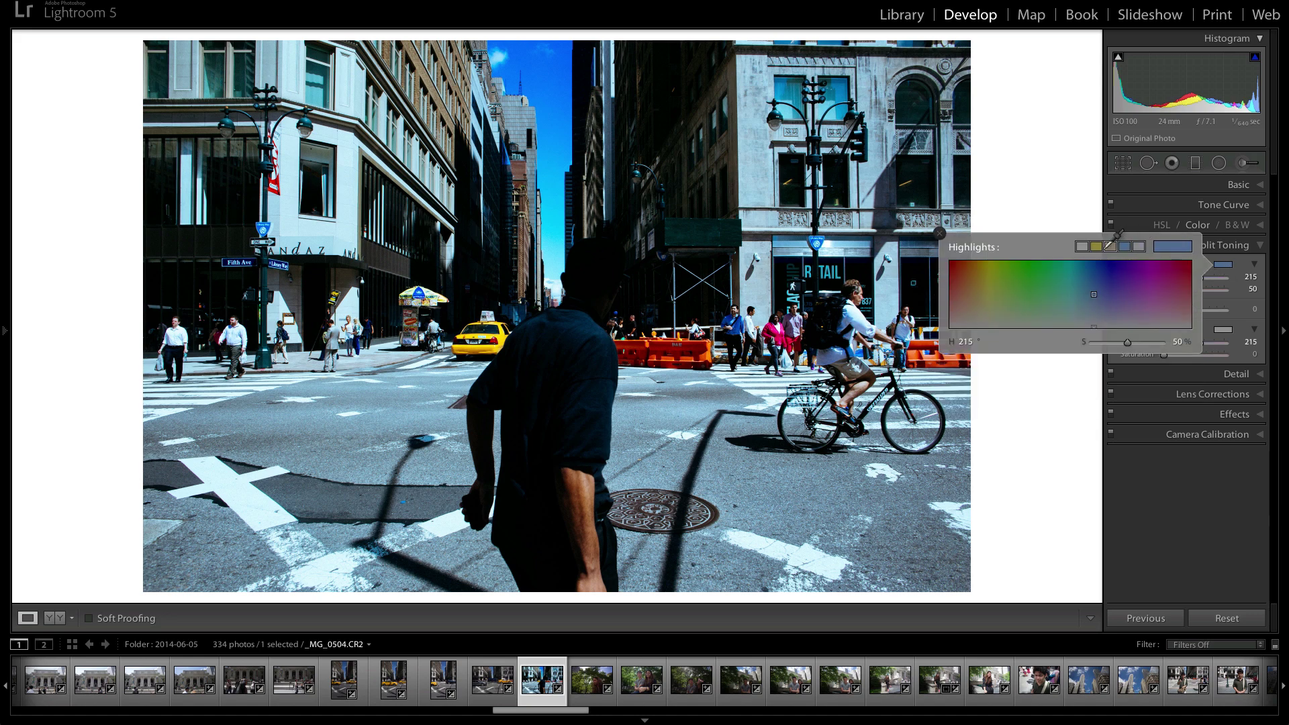
pyautogui.click(1096, 247)
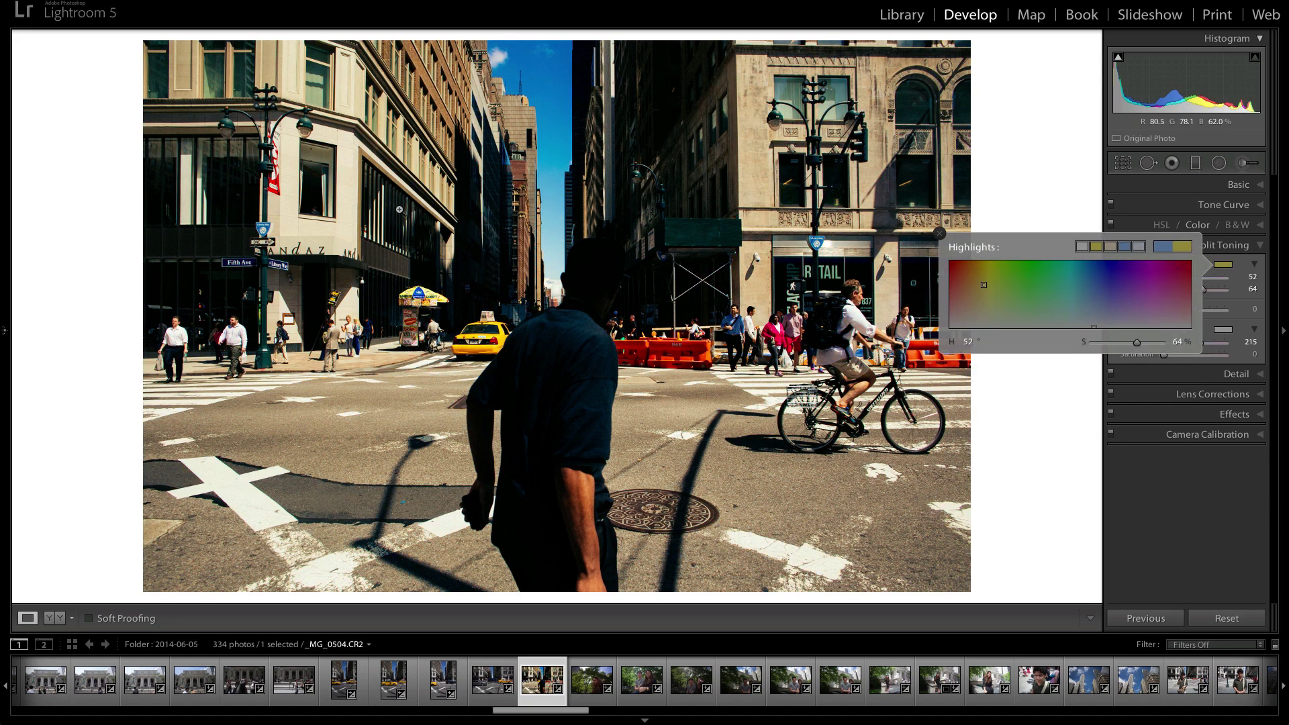
# Try a greener highlight tint, then return it to hue 52, saturation 64.
pyautogui.click(1028, 409)
pyautogui.click(1222, 264)
pyautogui.moveTo(984, 284)
pyautogui.mouseDown()
pyautogui.moveTo(1075, 270)
pyautogui.moveTo(1133, 289)
pyautogui.moveTo(1087, 312)
pyautogui.moveTo(1014, 310)
pyautogui.moveTo(984, 272)
pyautogui.moveTo(950, 276)
pyautogui.moveTo(988, 272)
pyautogui.mouseUp()
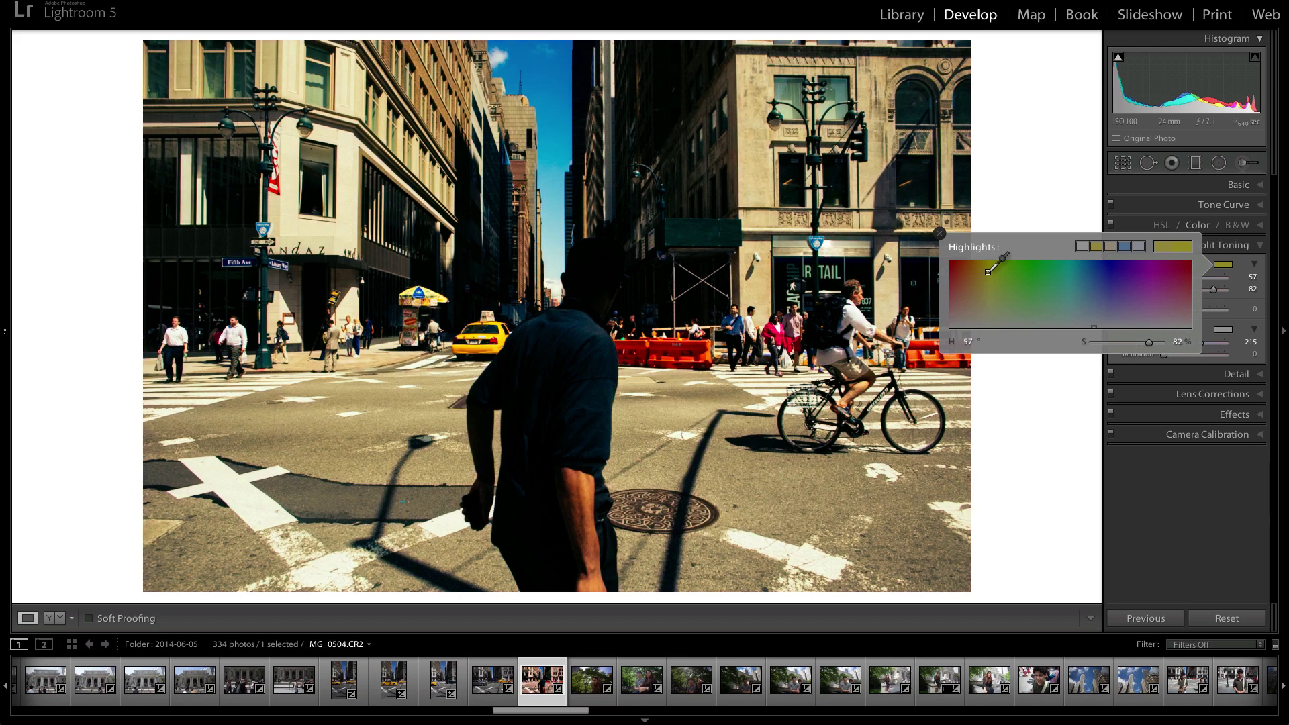
pyautogui.click(1096, 247)
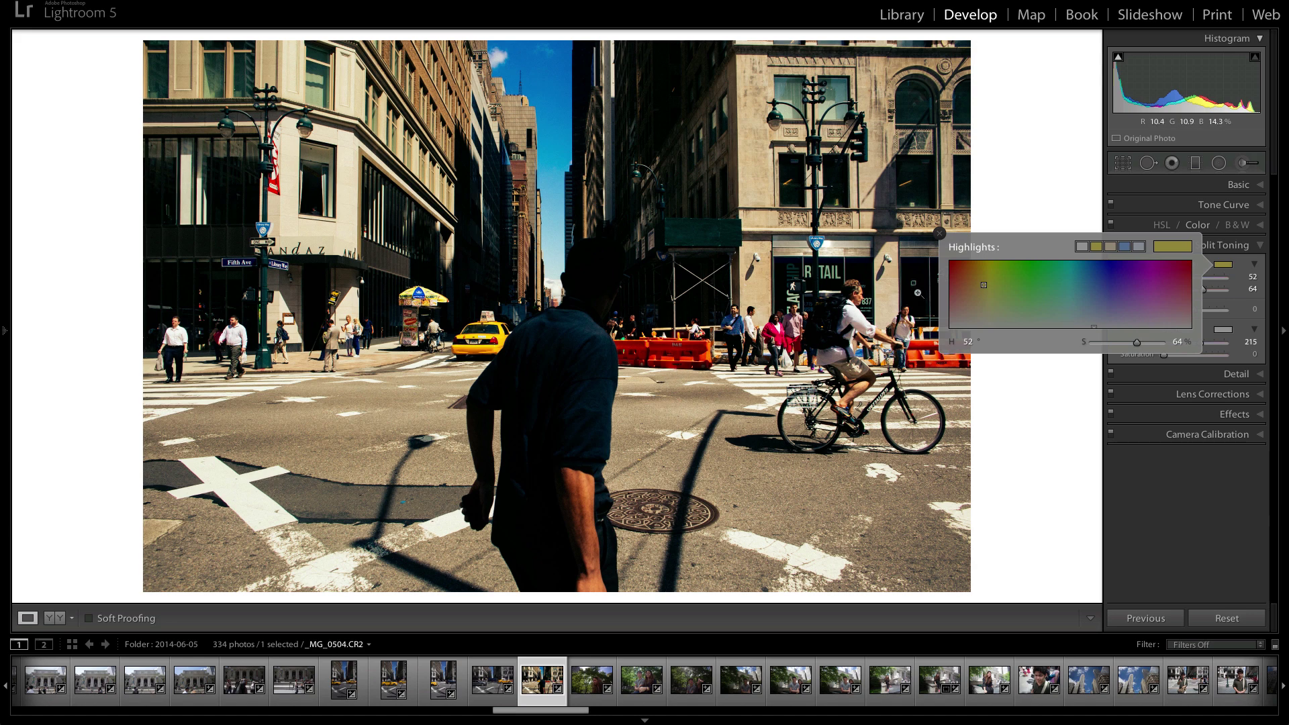
pyautogui.click(940, 233)
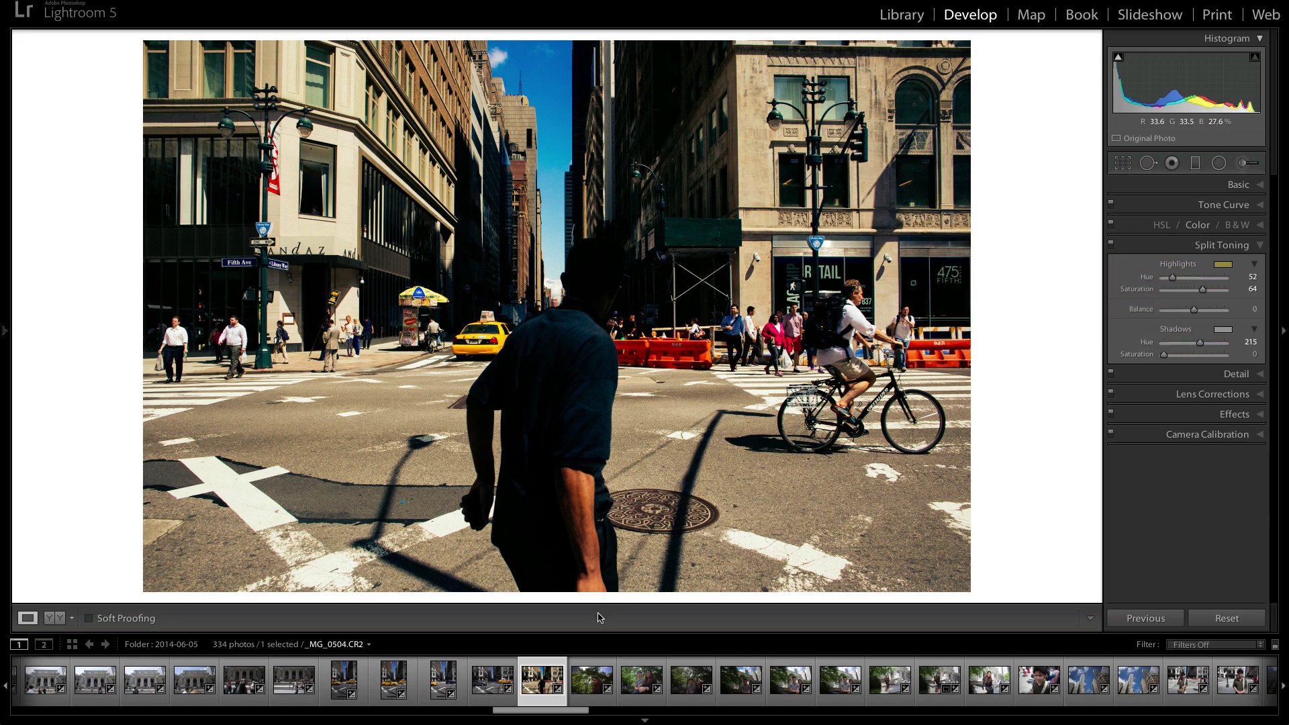
# Scroll the filmstrip to later photos and load the _MG_0618 park portrait.
pyautogui.moveTo(576, 706); pyautogui.dragTo(1001, 722)
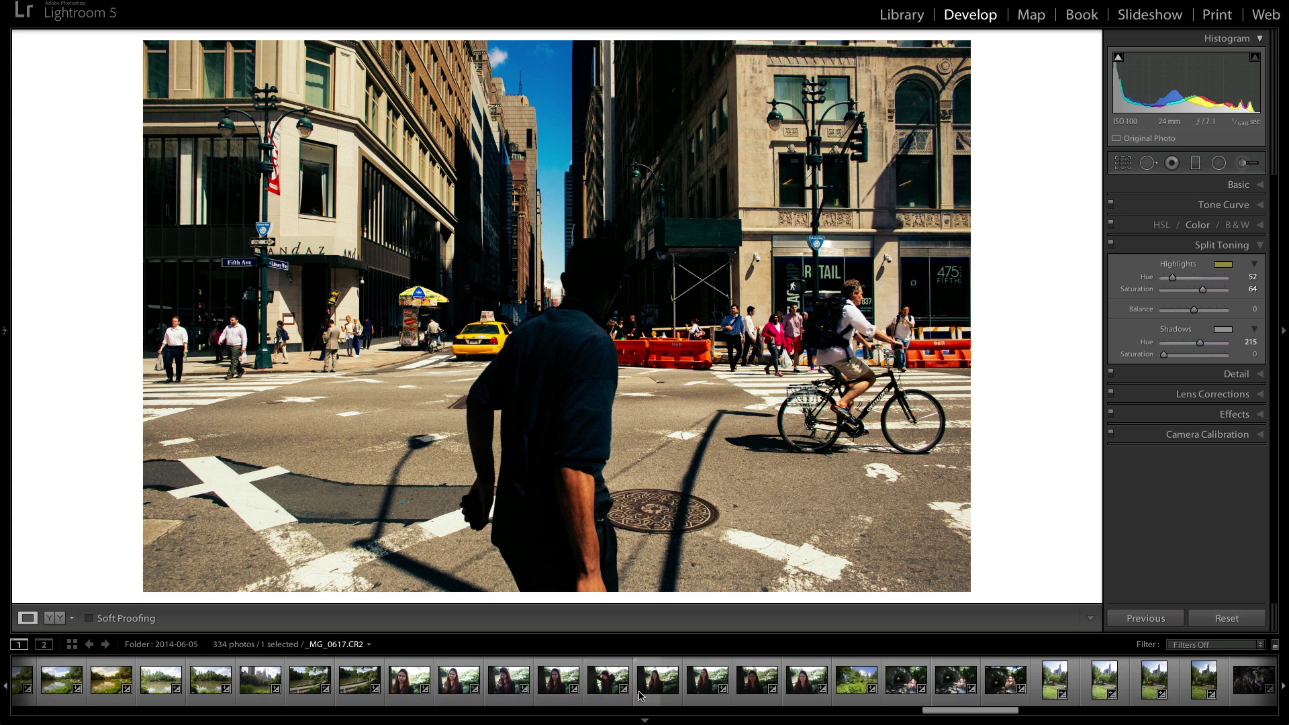
pyautogui.click(704, 692)
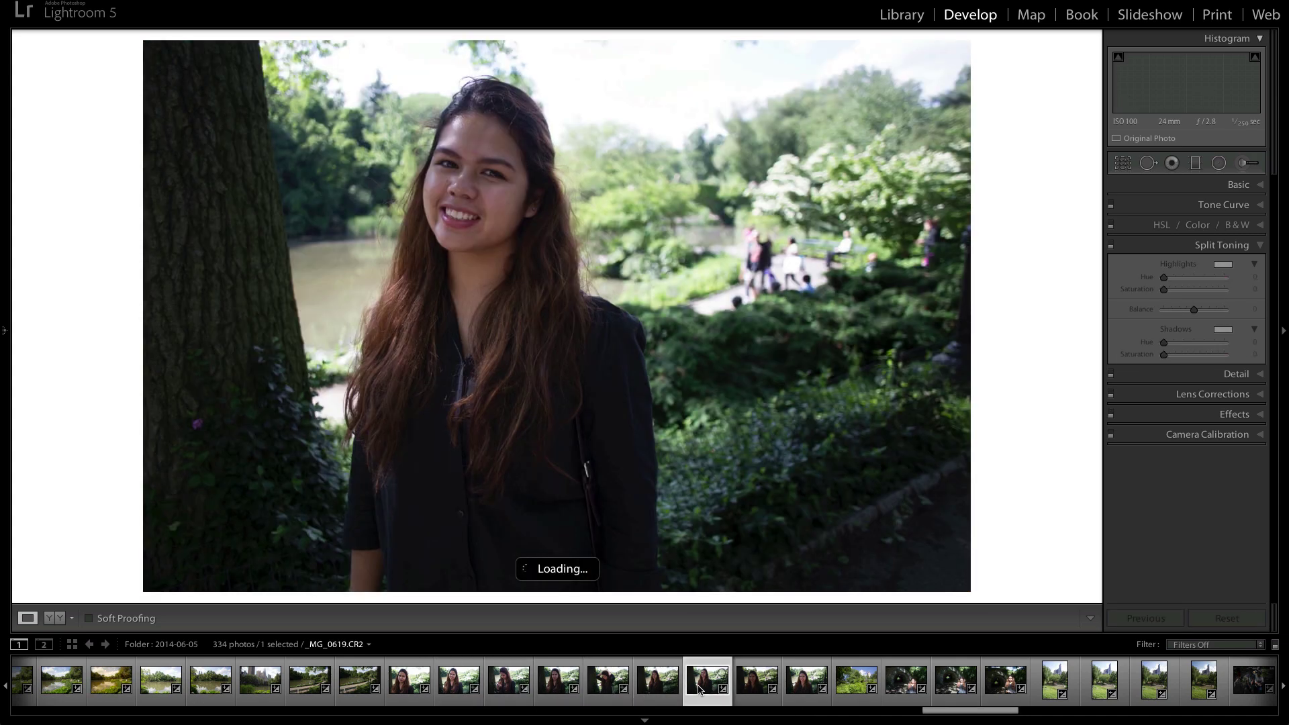
pyautogui.click(655, 700)
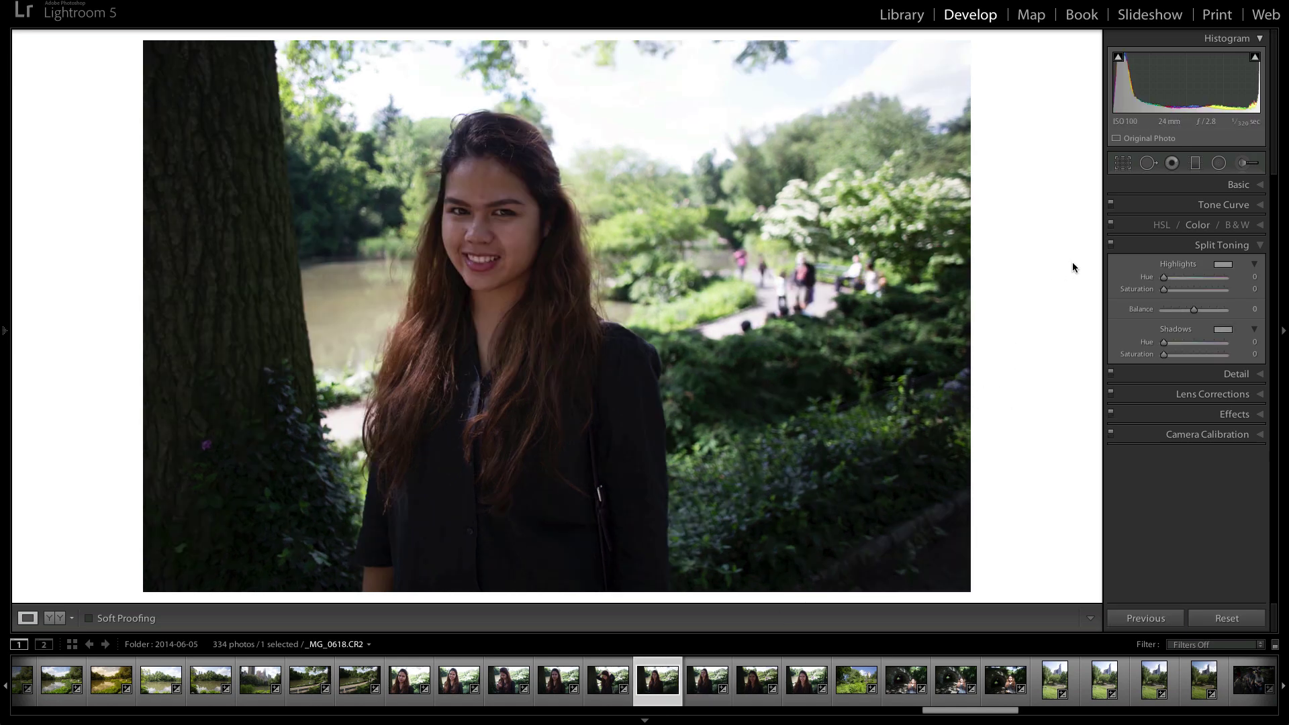
# Raise the portrait's exposure to +1.60, add an S-shaped tone curve, and set Saturation −9.
pyautogui.click(1238, 184)
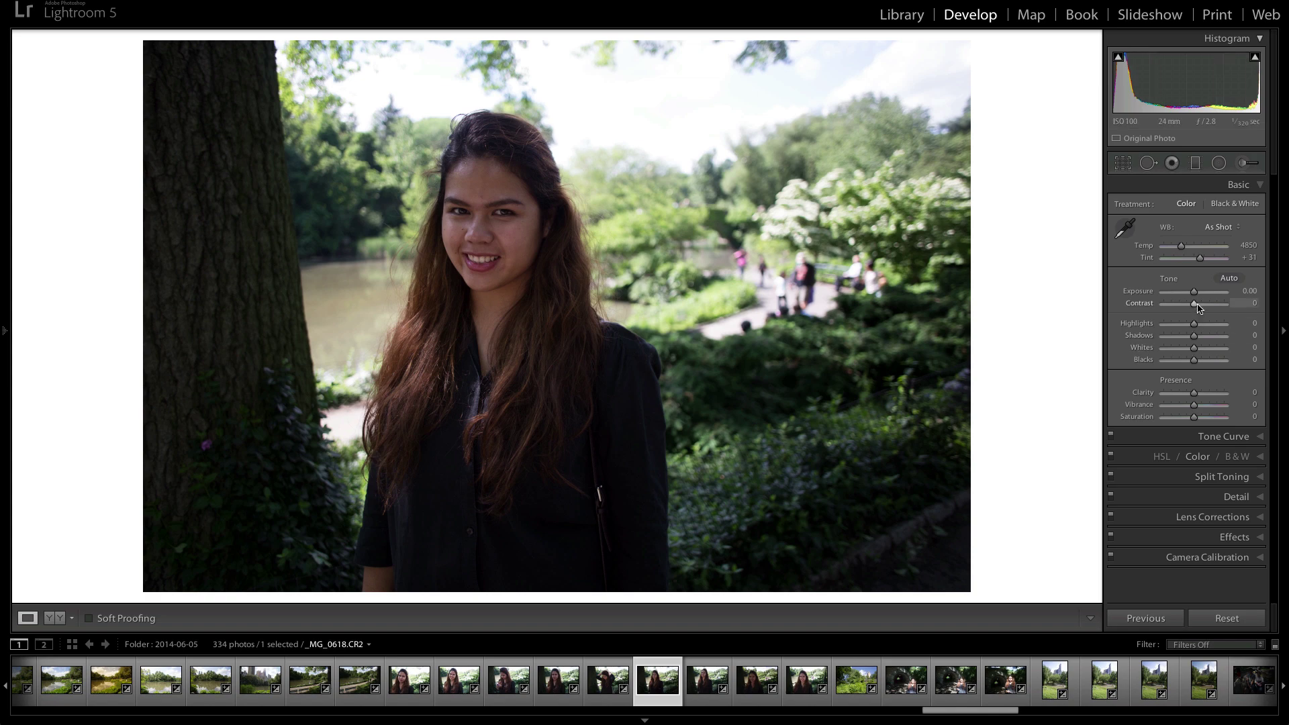
pyautogui.moveTo(1194, 292)
pyautogui.mouseDown()
pyautogui.moveTo(1215, 308)
pyautogui.moveTo(1203, 296)
pyautogui.mouseUp()
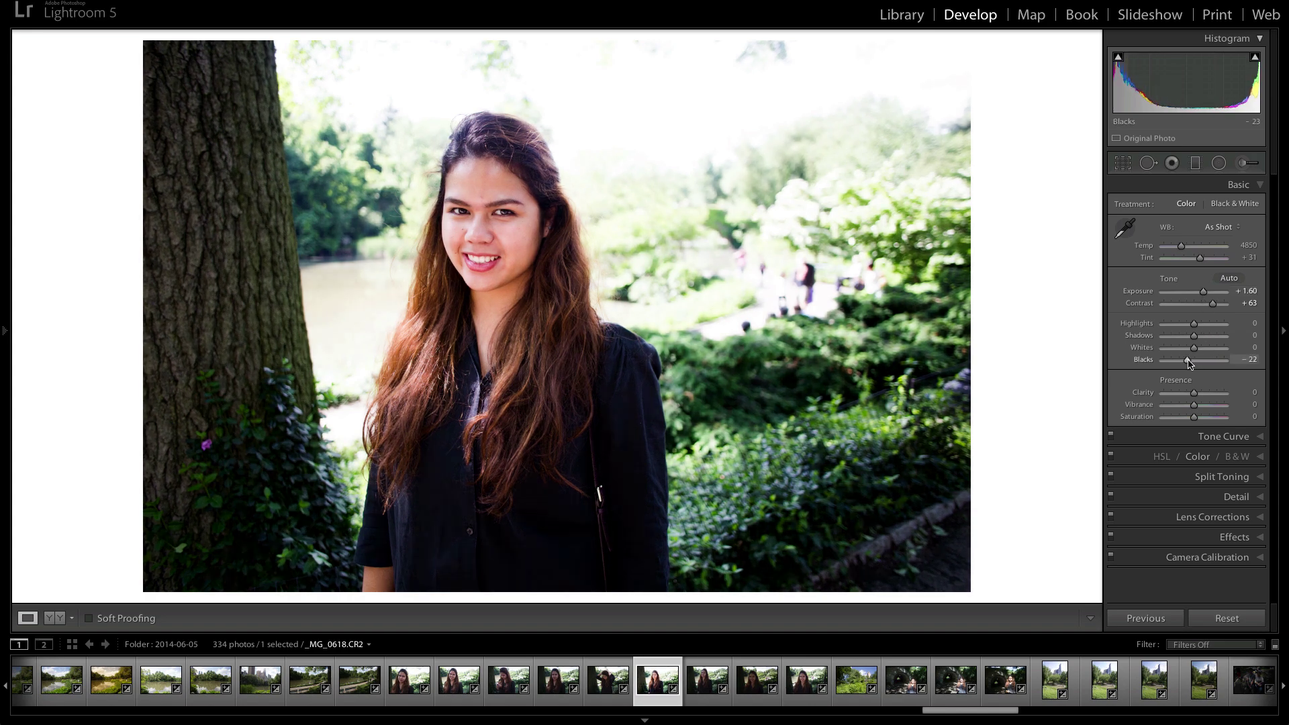
pyautogui.click(1223, 437)
pyautogui.moveTo(1215, 250); pyautogui.dragTo(1215, 241)
pyautogui.moveTo(1168, 295); pyautogui.dragTo(1191, 342)
pyautogui.click(1254, 186)
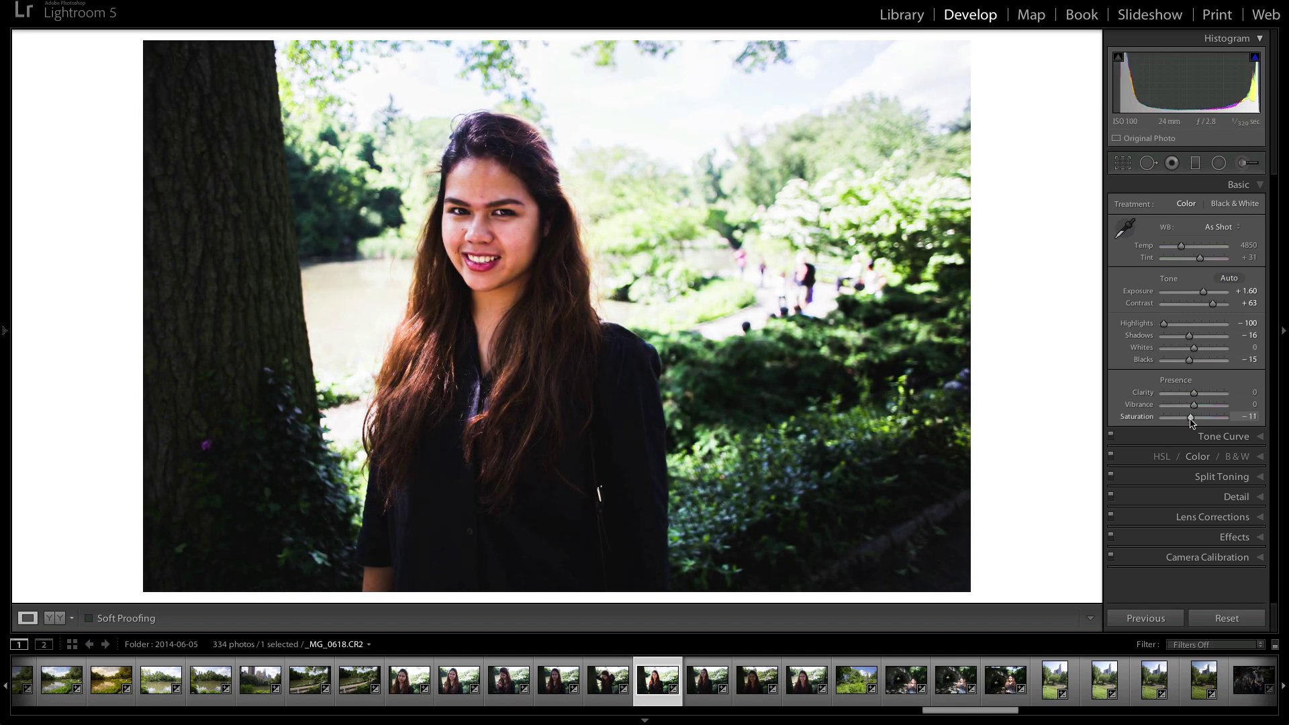
pyautogui.moveTo(1189, 421); pyautogui.dragTo(1185, 418)
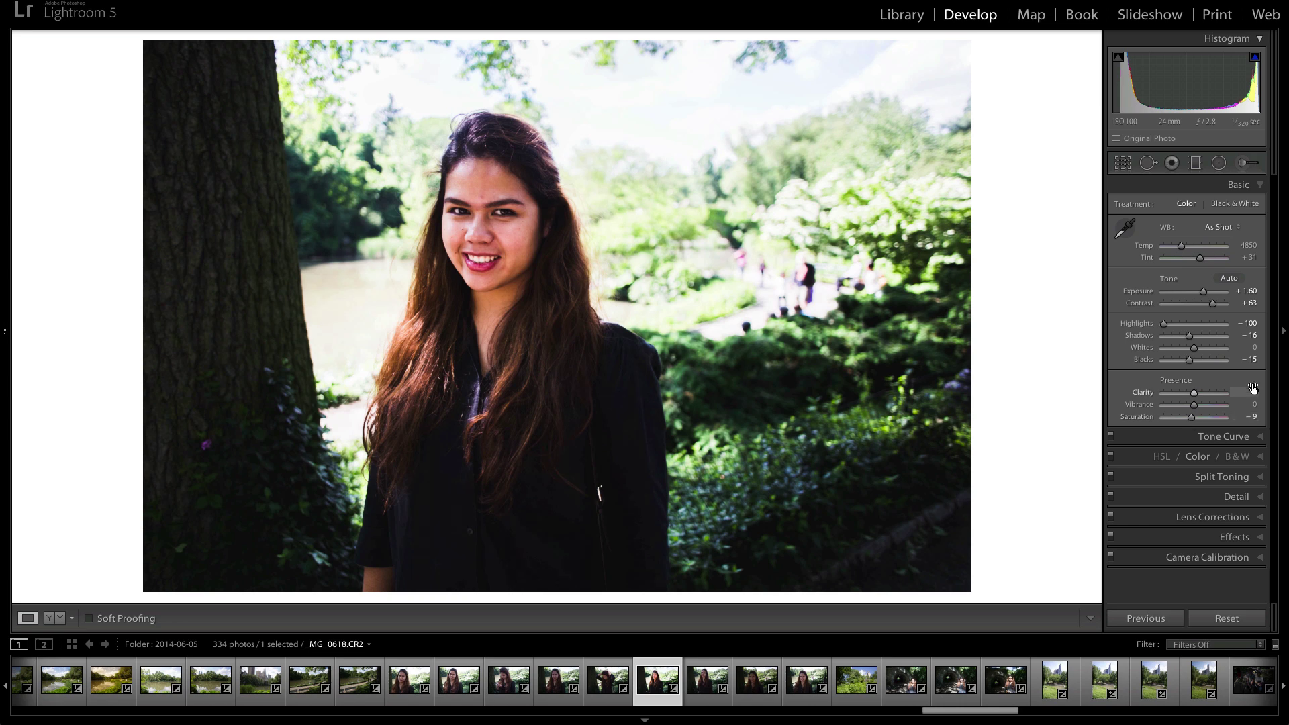
# Try olive, tan and blue highlight tints on the portrait, returning to yellow.
pyautogui.click(1248, 478)
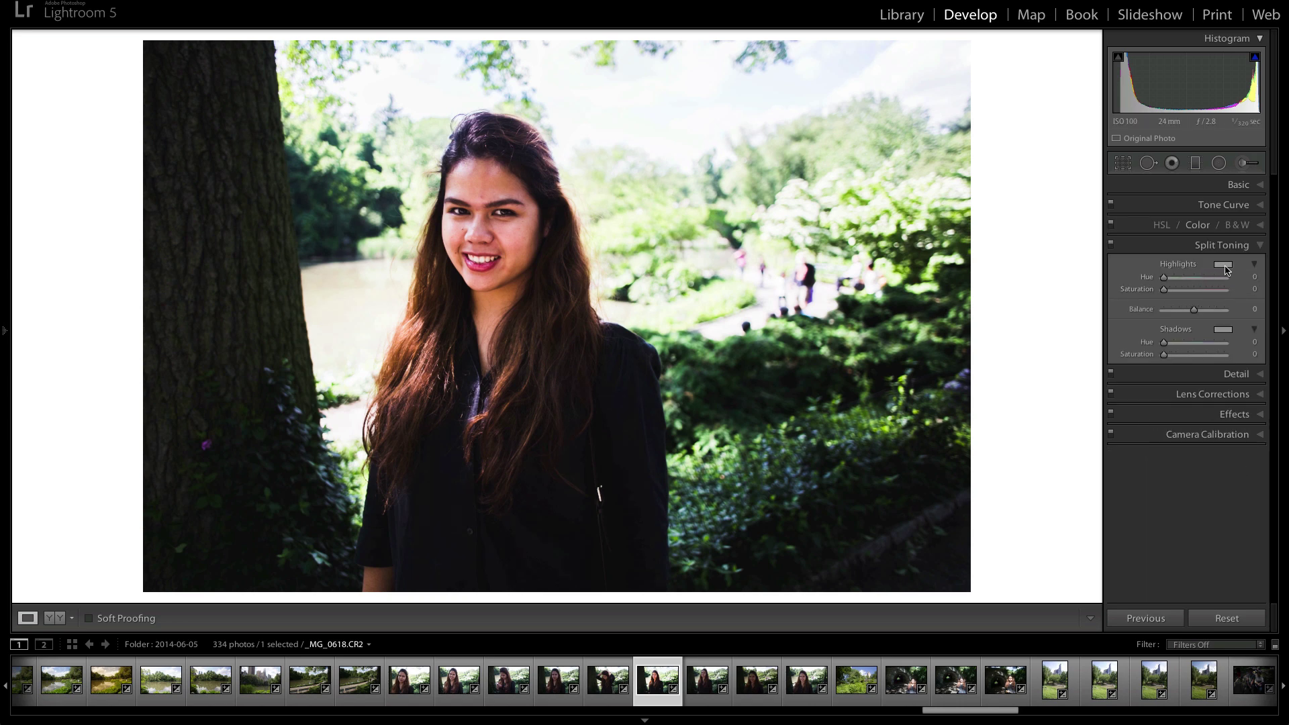
pyautogui.click(1223, 264)
pyautogui.click(1110, 245)
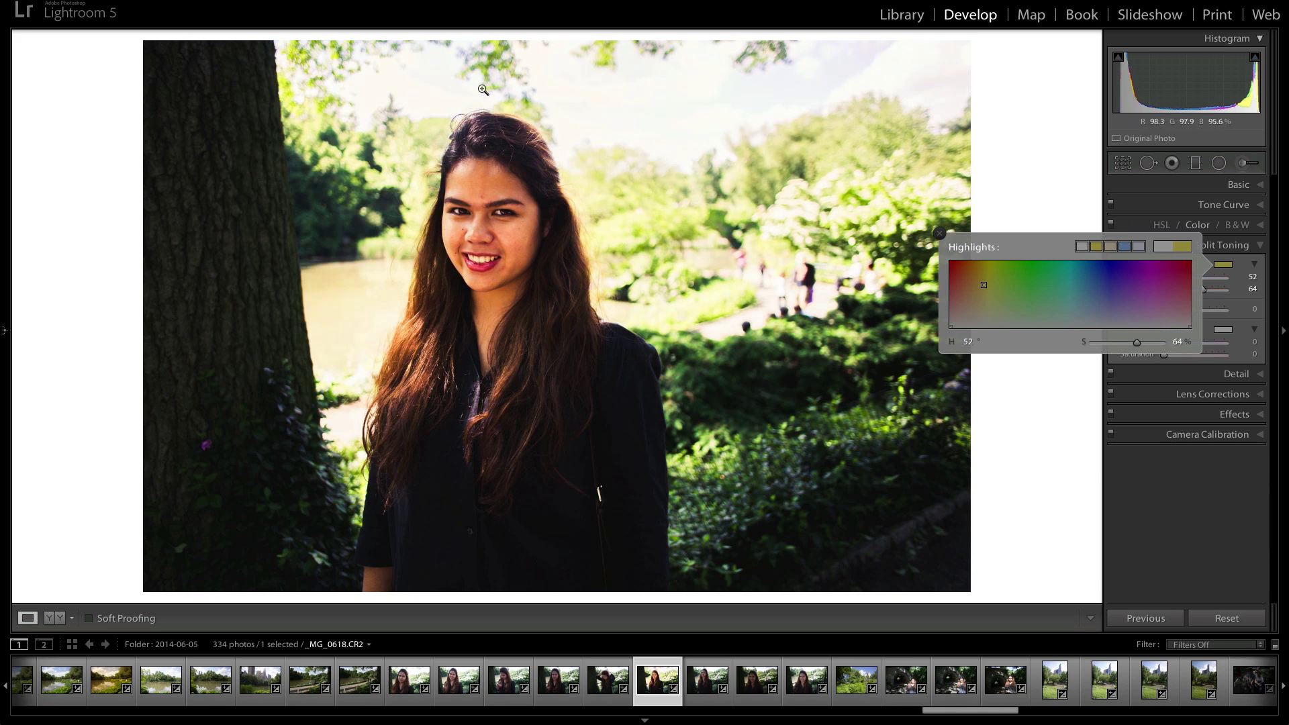
pyautogui.click(1117, 241)
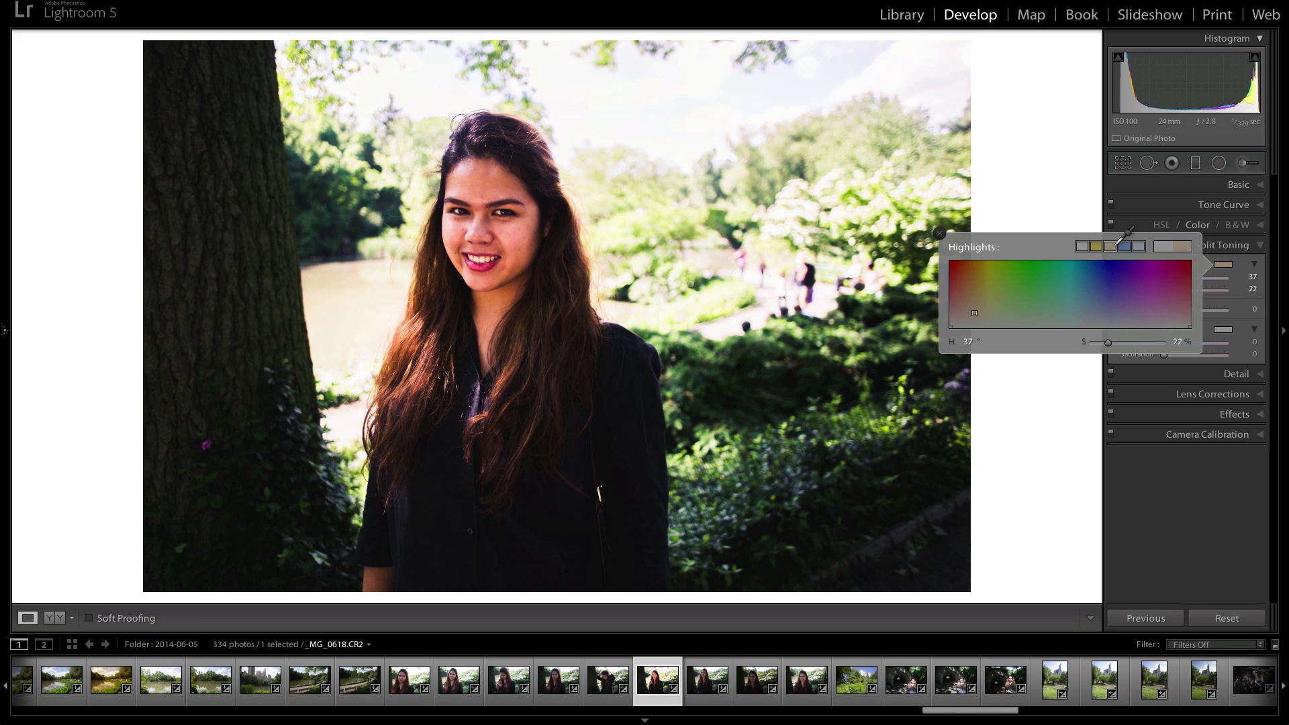
pyautogui.click(1128, 243)
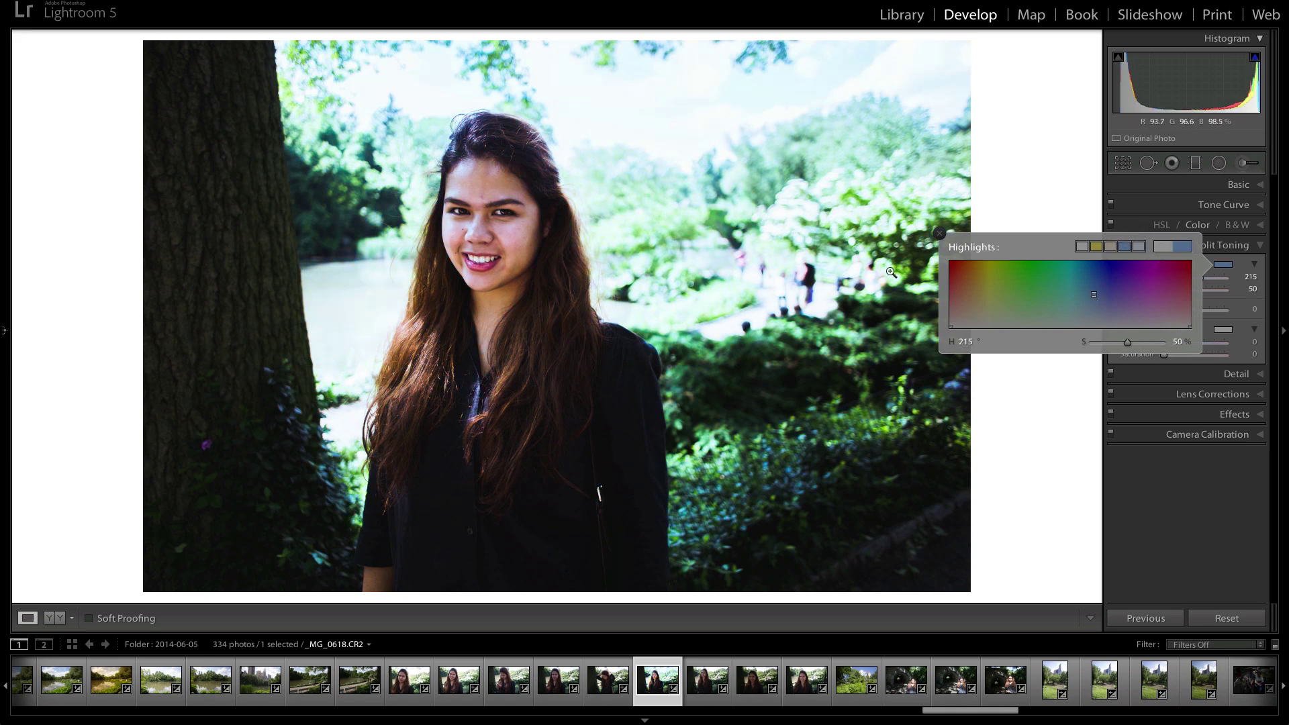
pyautogui.click(1097, 247)
# Tone the shadows tan (hue 37, saturation 22) and the highlights blue (hue 215, saturation 50).
pyautogui.click(1224, 330)
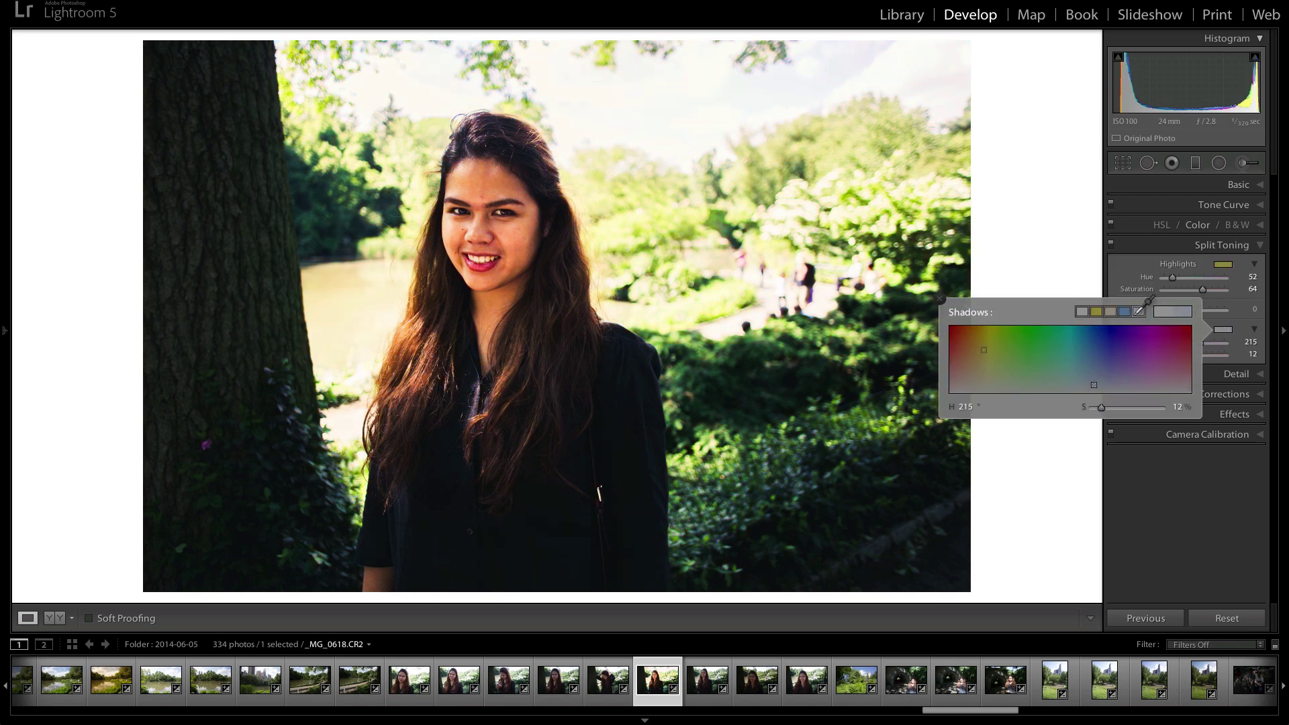
pyautogui.click(1124, 314)
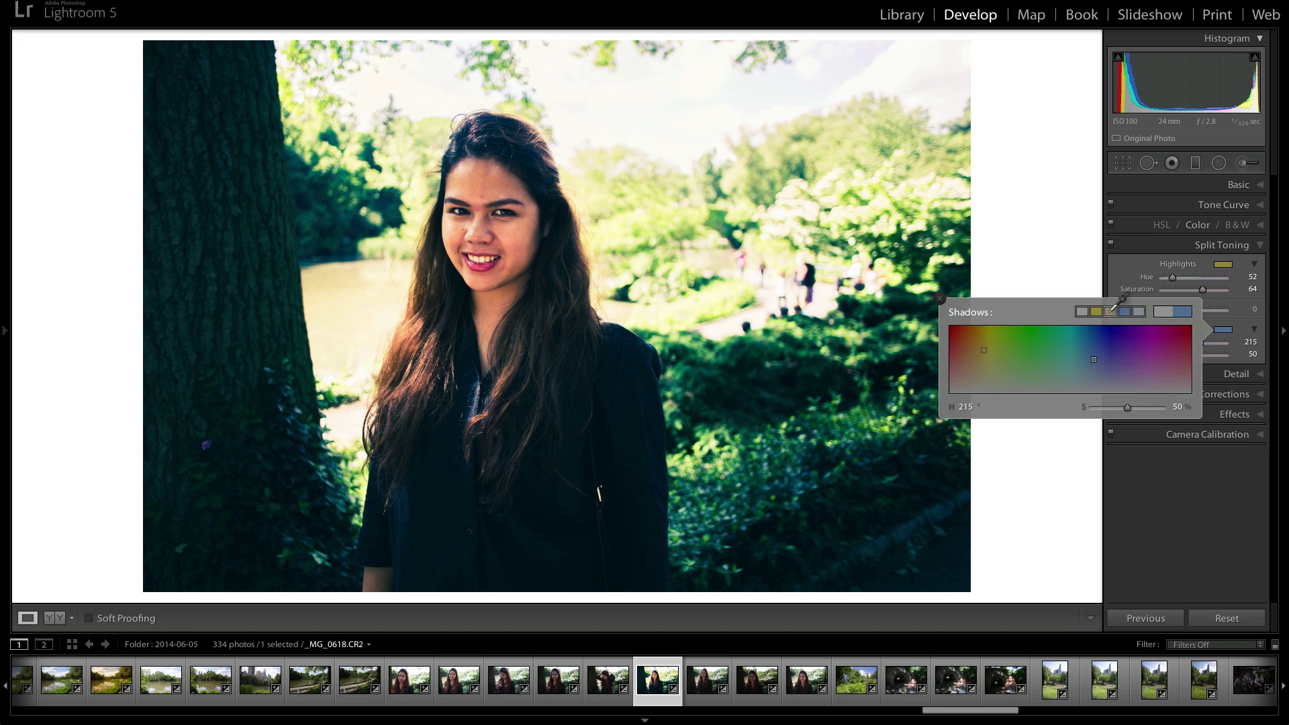
pyautogui.click(1110, 312)
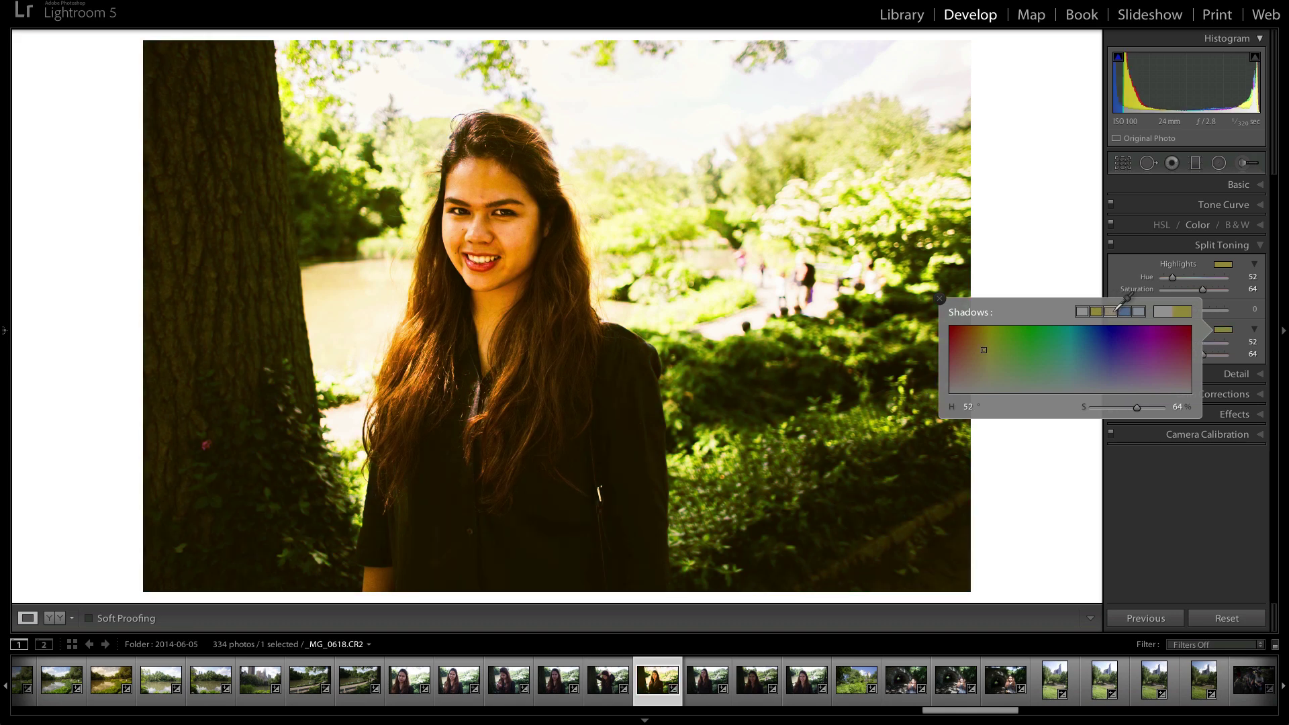
pyautogui.click(1224, 264)
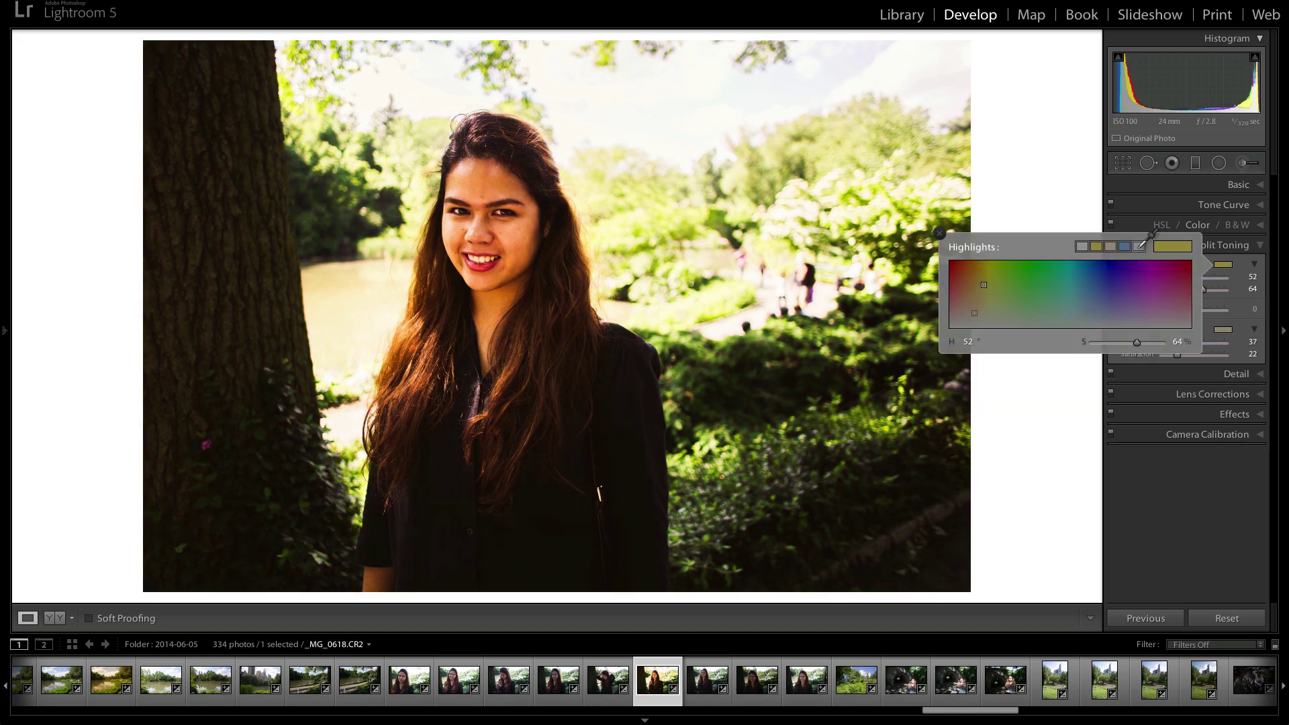
pyautogui.click(1125, 246)
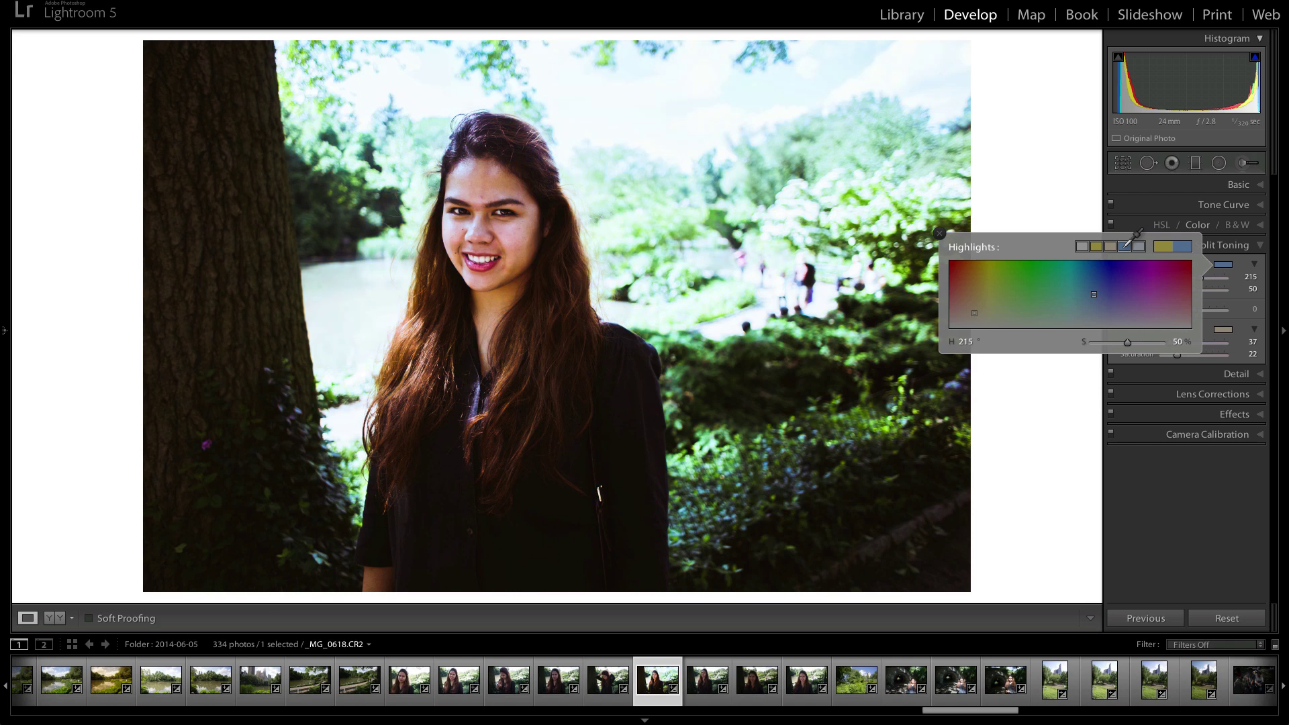
# Return the portrait's highlights to olive-yellow (hue 52, saturation 64) and remove the shadow tint.
pyautogui.click(1224, 264)
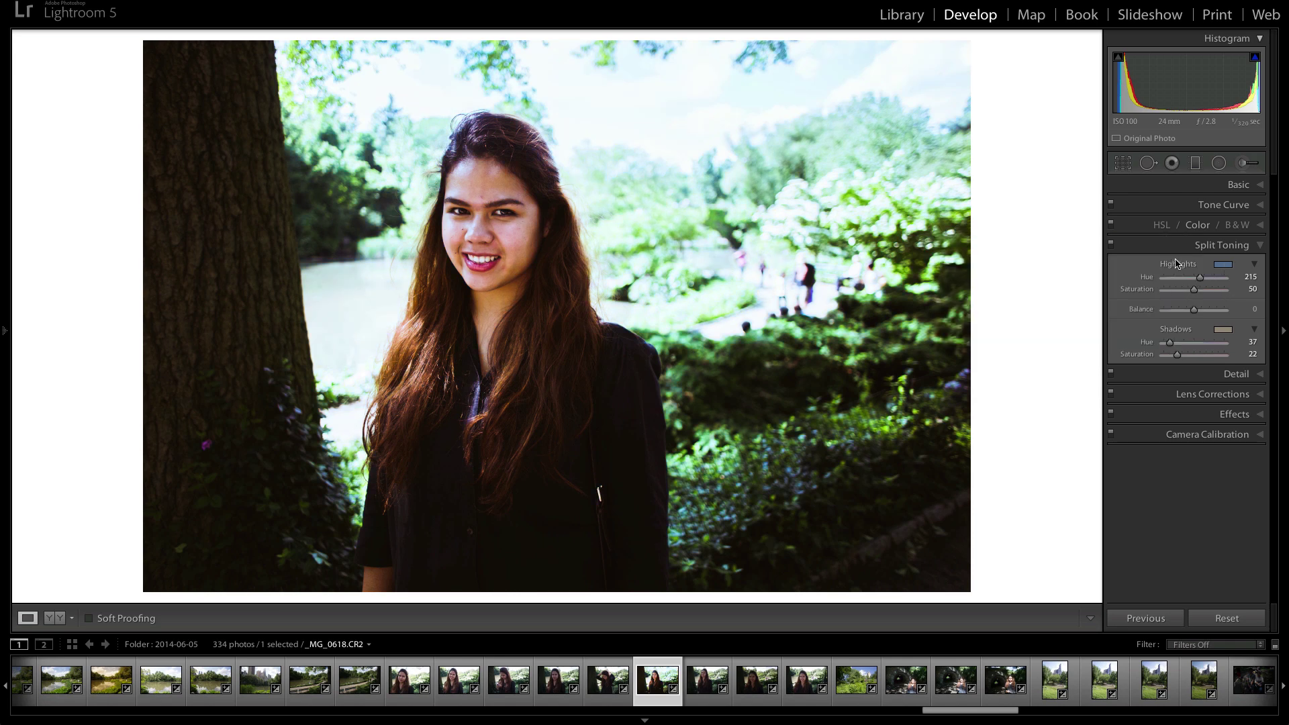
pyautogui.click(1223, 265)
pyautogui.click(1097, 246)
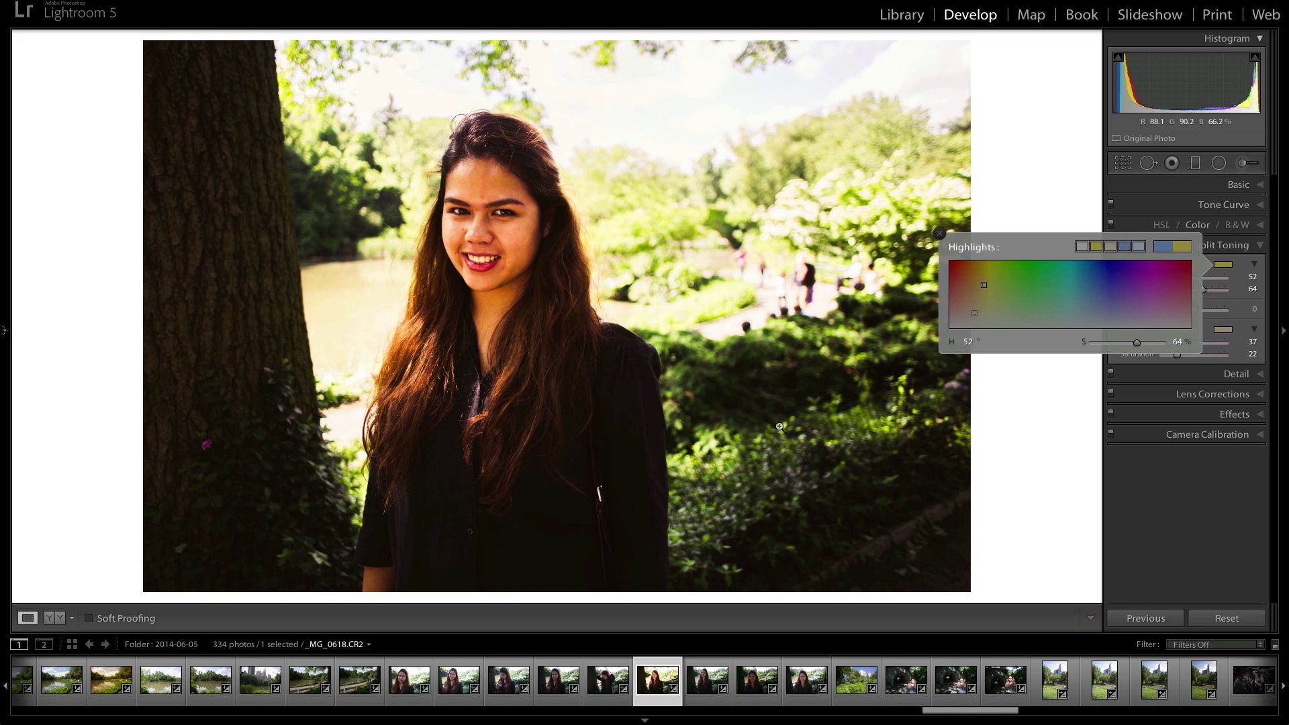
pyautogui.click(1224, 329)
pyautogui.click(1087, 311)
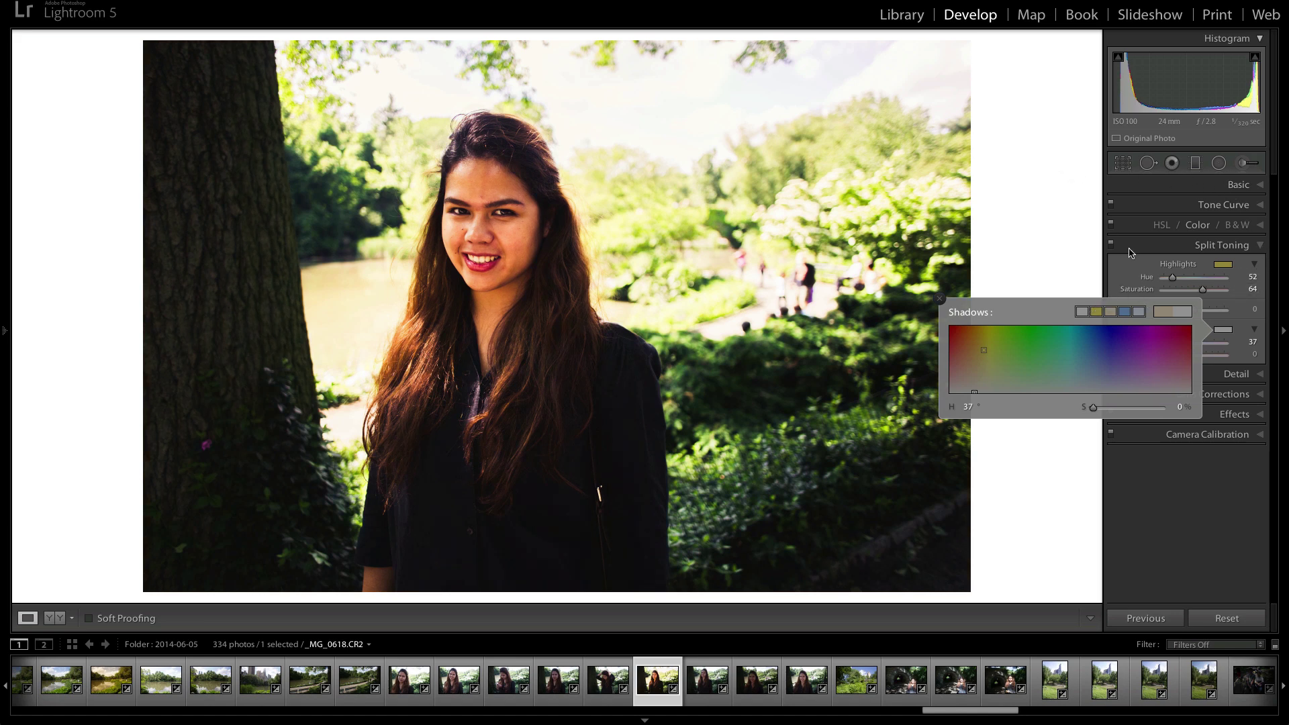
pyautogui.click(1032, 217)
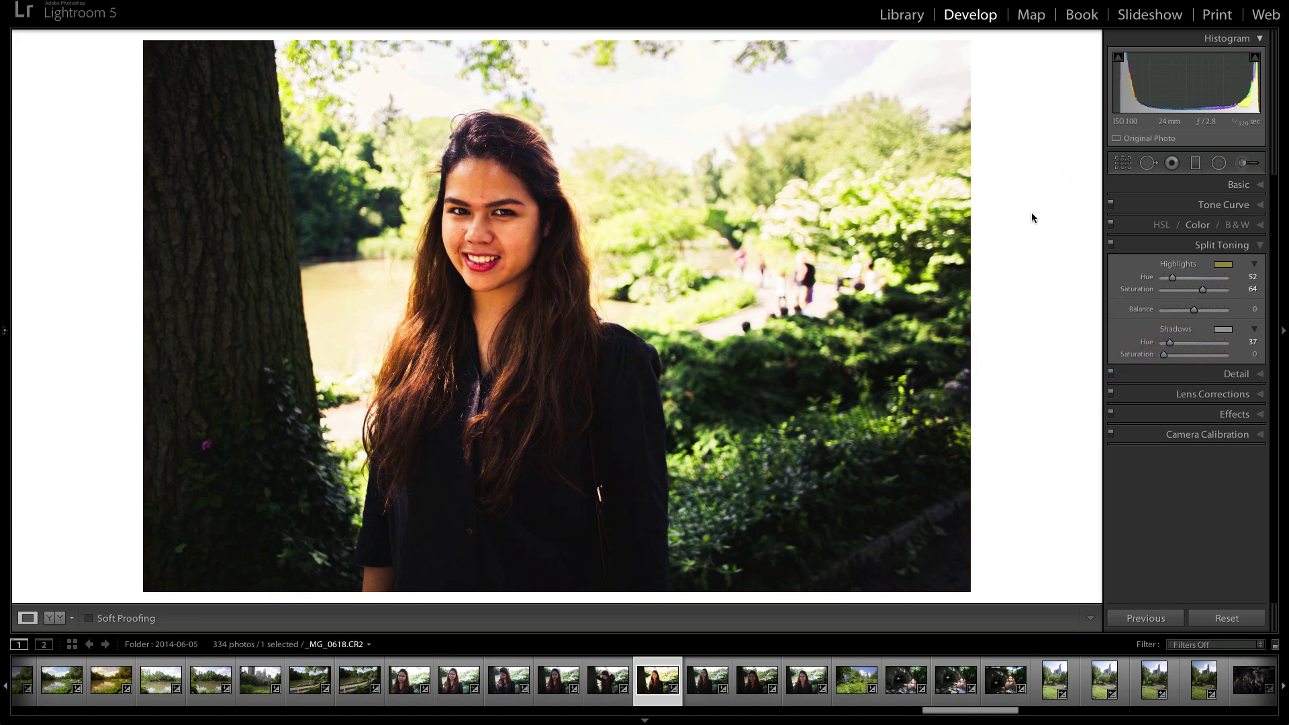